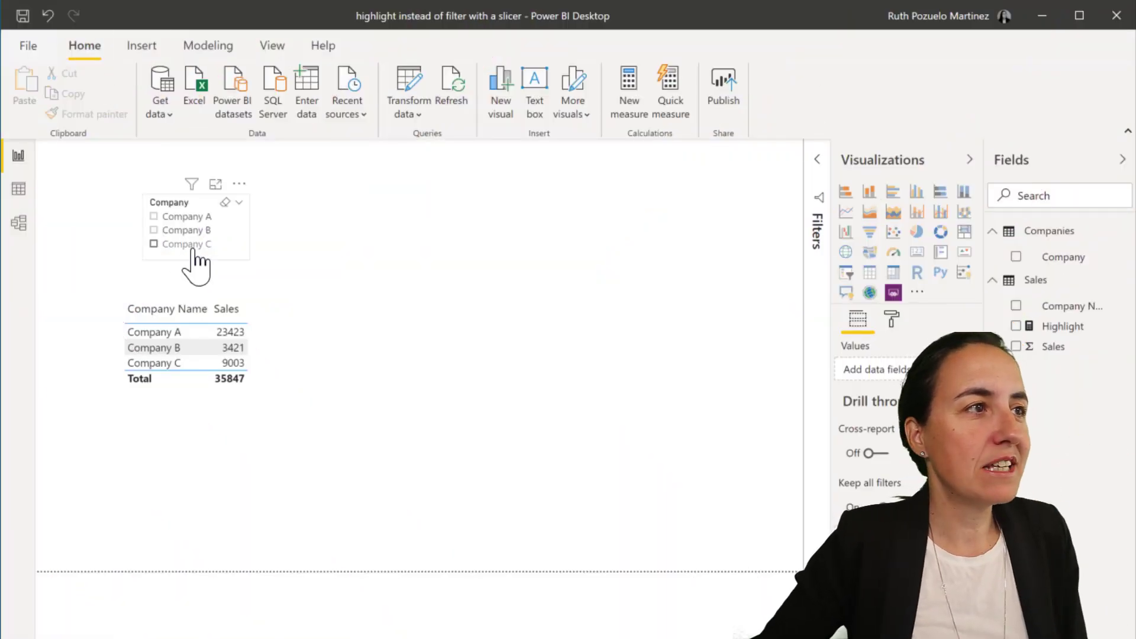
Tick Company C, B and A in the slicer to preview the row highlighting.
{"action": "left_click", "coordinate": [190, 246]}
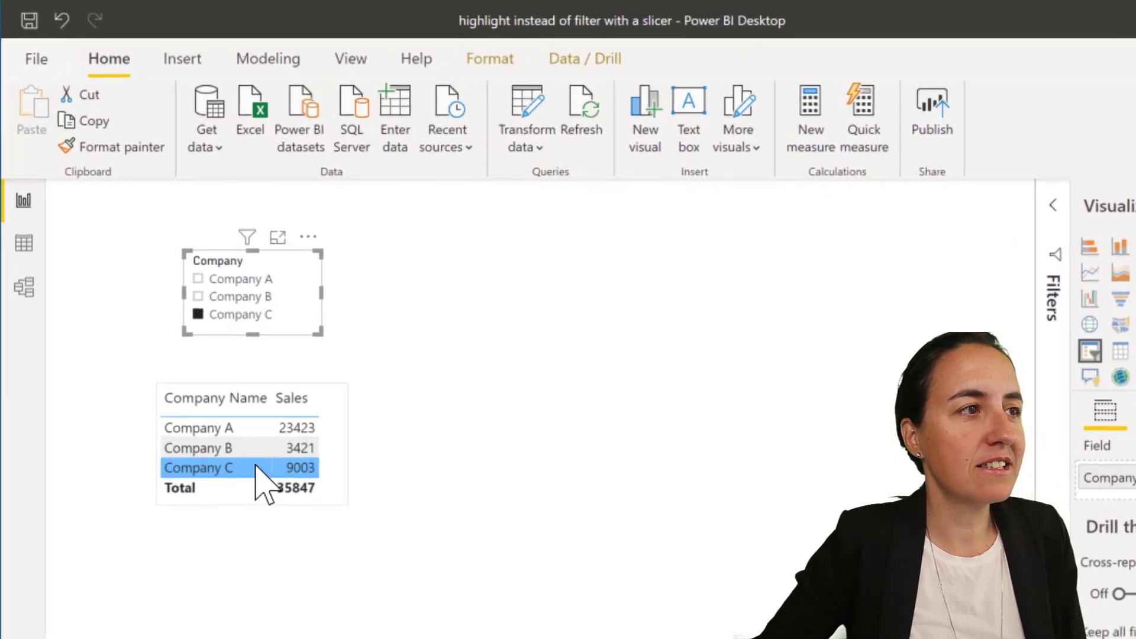
{"action": "left_click", "coordinate": [257, 316]}
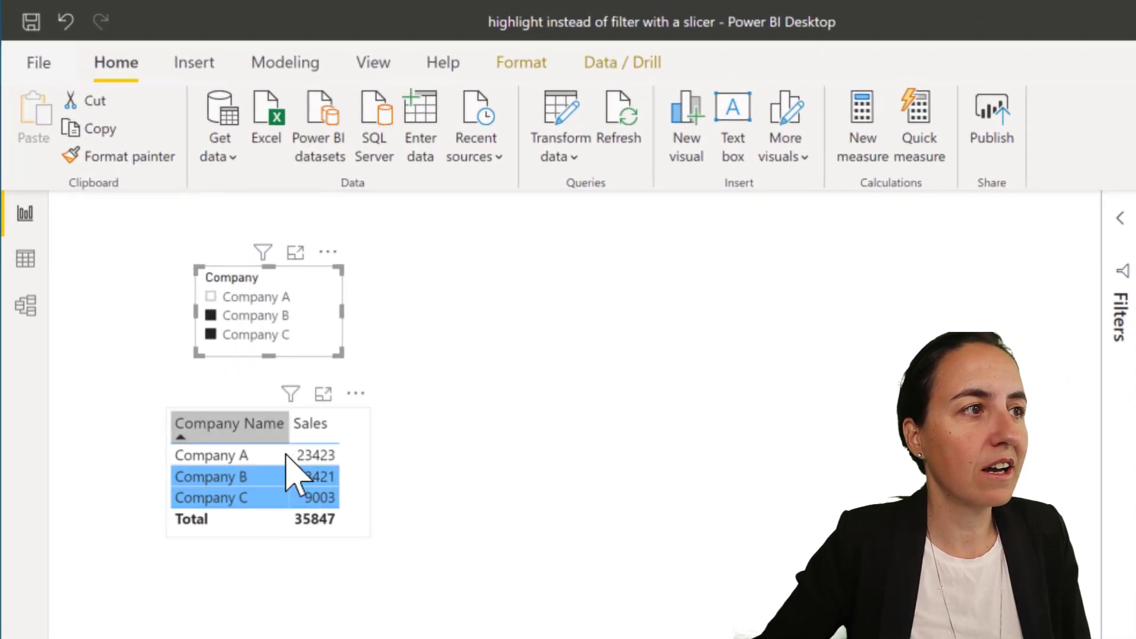
{"action": "left_click", "coordinate": [283, 298]}
Clear all company choices in the slicer and select the sales table.
{"action": "left_click", "coordinate": [308, 276]}
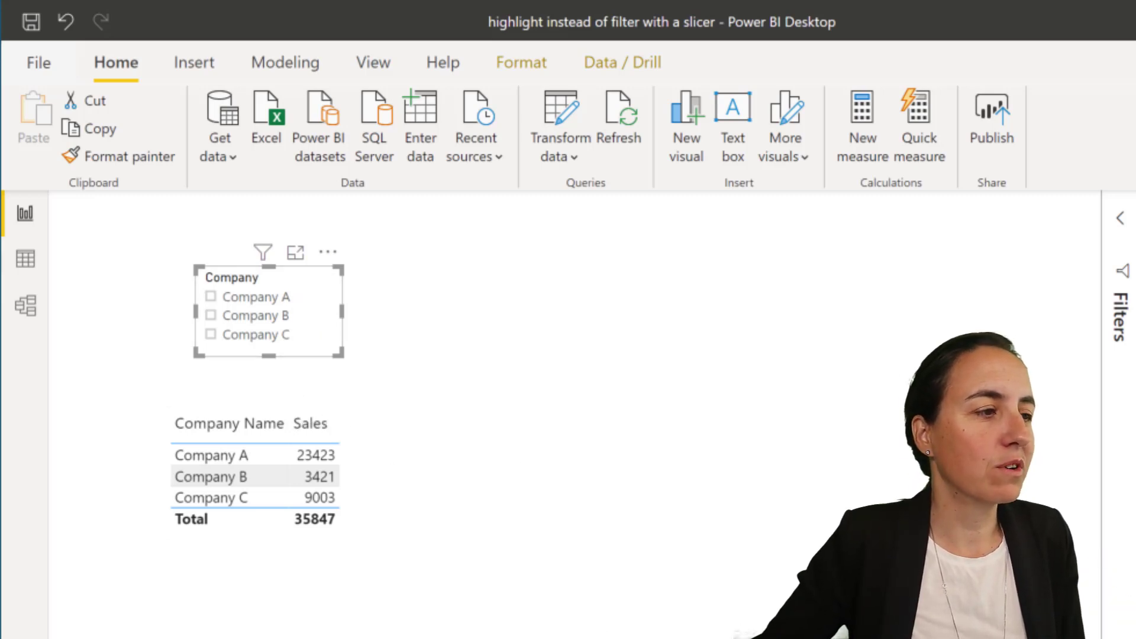
{"action": "key", "text": "Escape"}
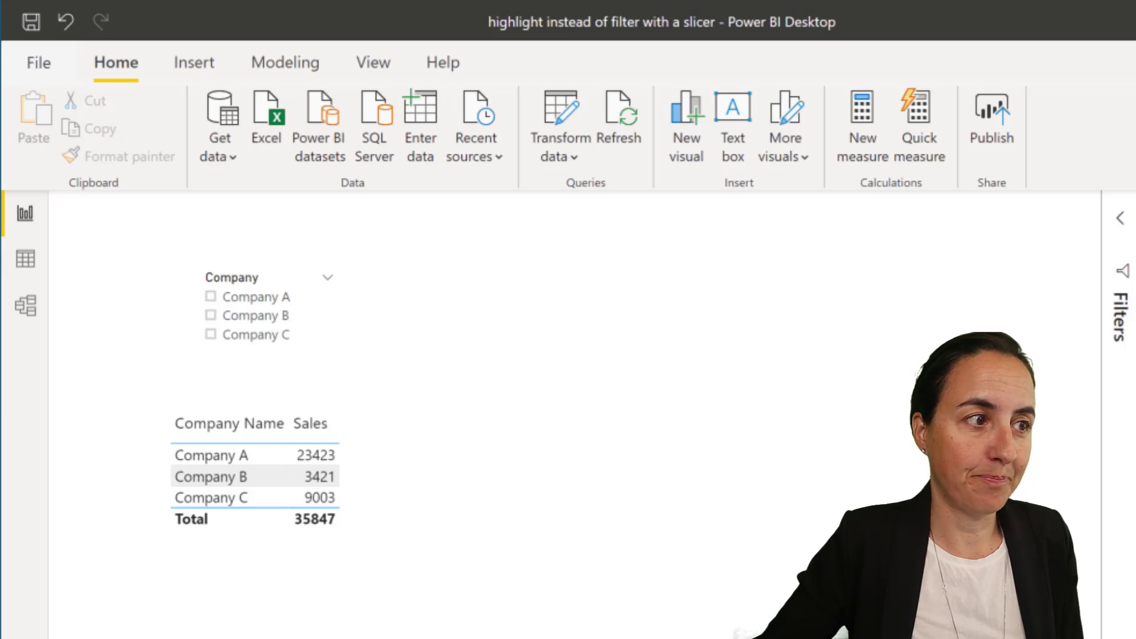
{"action": "left_click", "coordinate": [357, 499]}
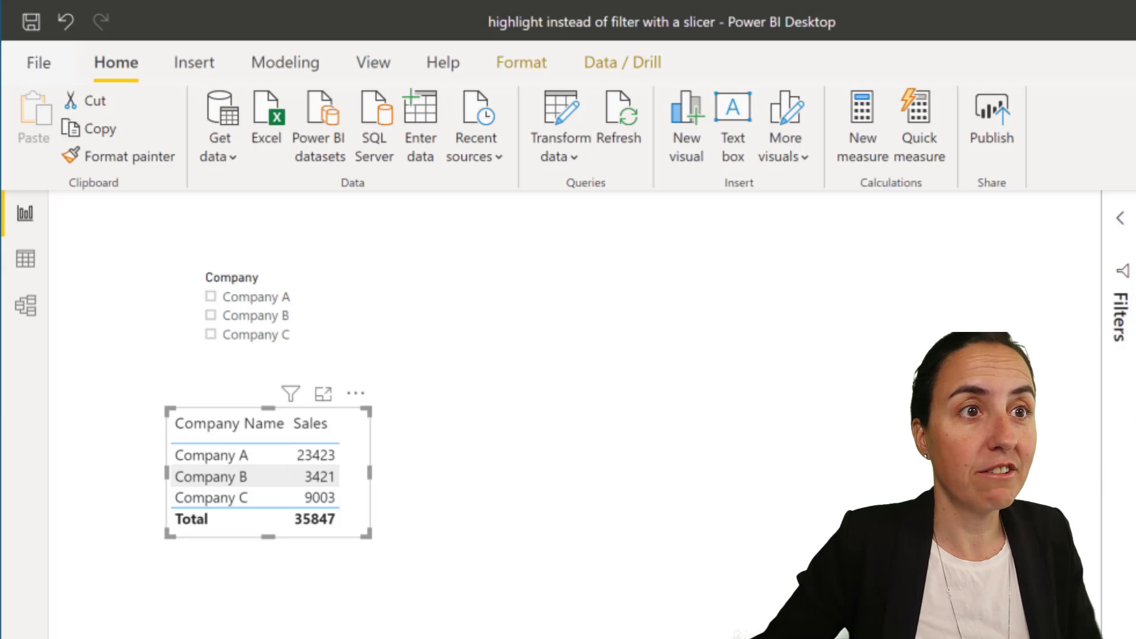
Create a new measure named 'Highlight w slicer' and start a new formula line.
{"action": "left_click", "coordinate": [862, 122]}
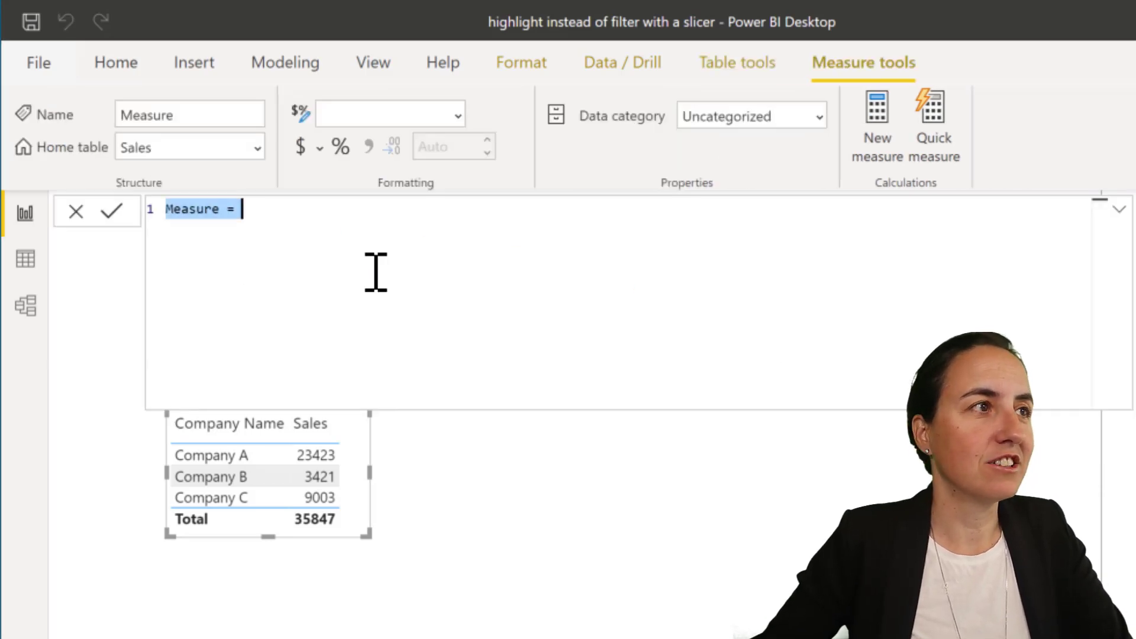
{"action": "type", "text": "Highli"}
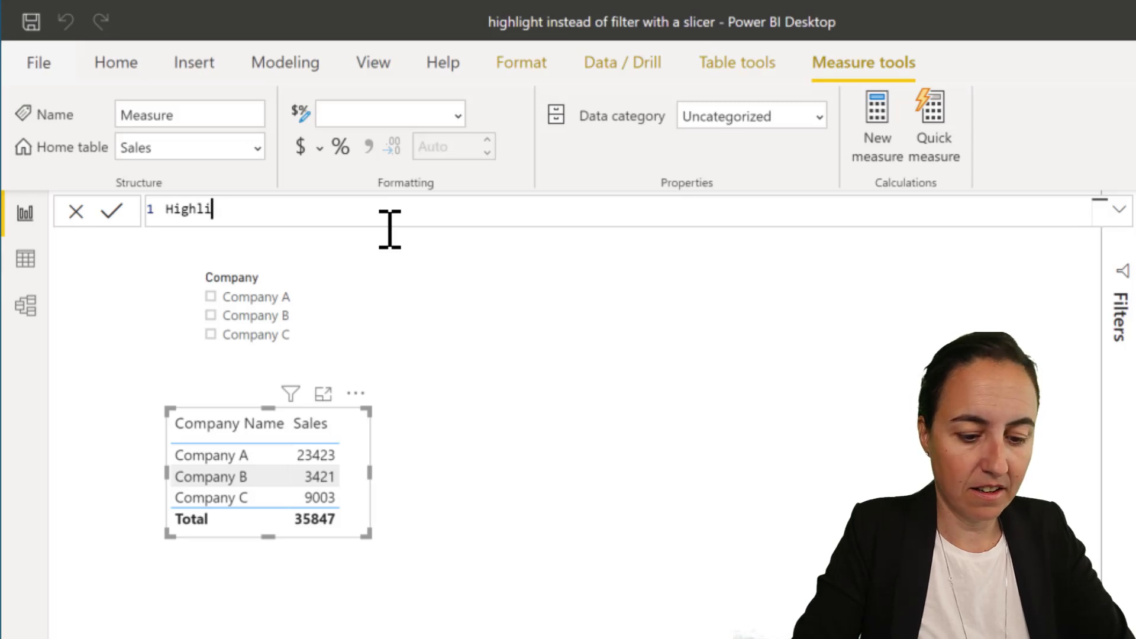
{"action": "type", "text": "ght w slicer"}
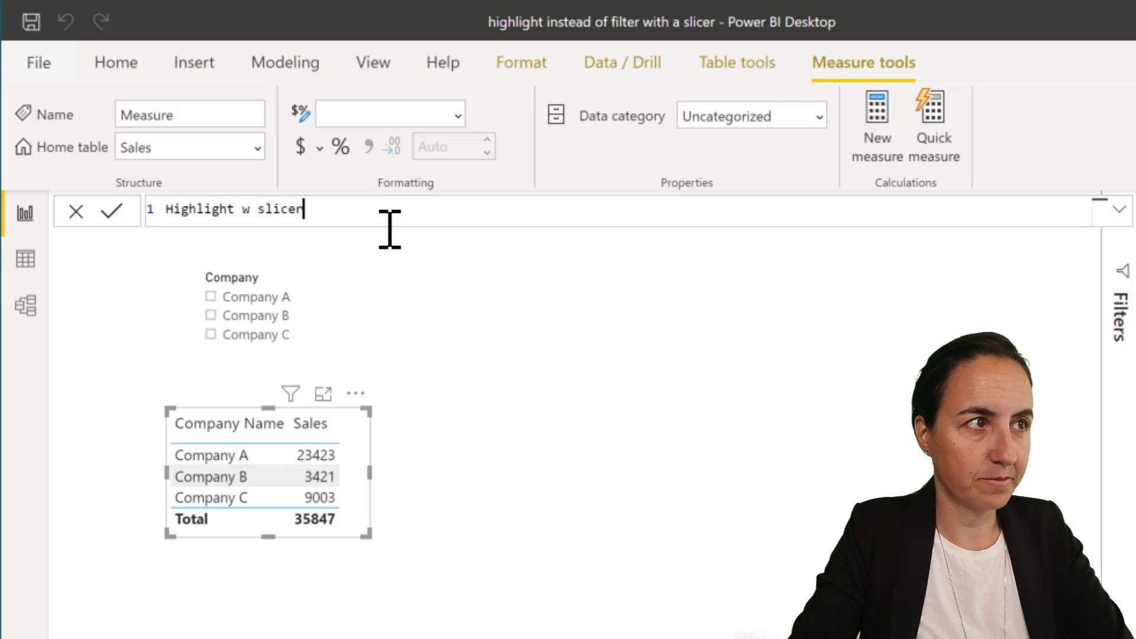
{"action": "type", "text": " ="}
{"action": "key", "text": "shift+Return"}
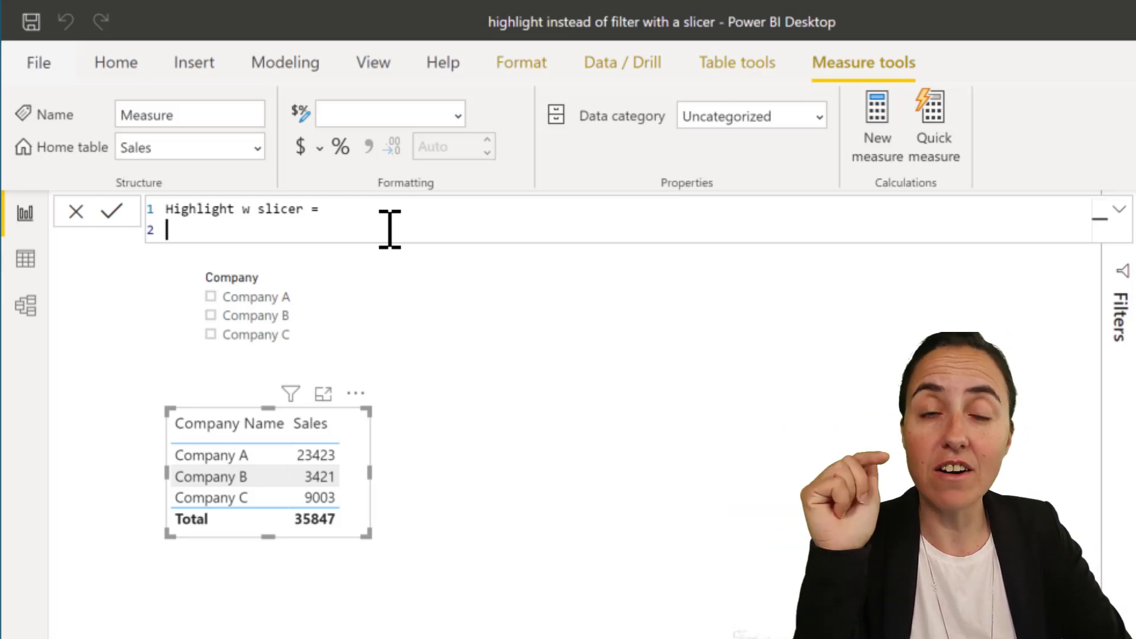
Define VAR selectedCompanies = ALLSELECTED(Companies[Company]) in the measure.
{"action": "type", "text": "VAR"}
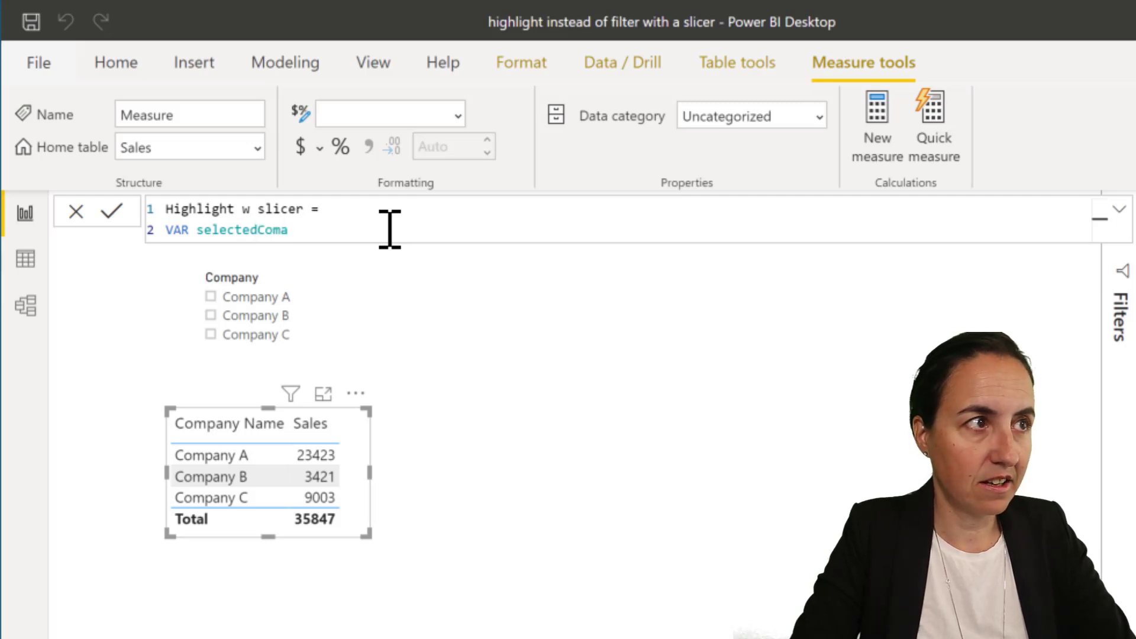
{"action": "type", "text": "selectedCompanies ="}
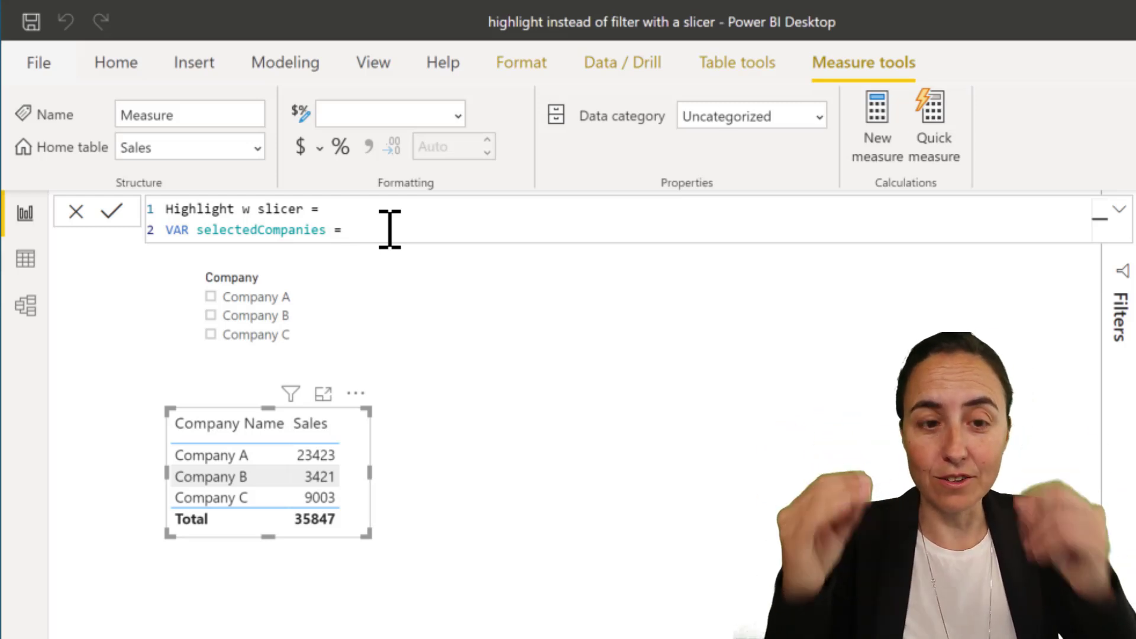
{"action": "type", "text": "sllse"}
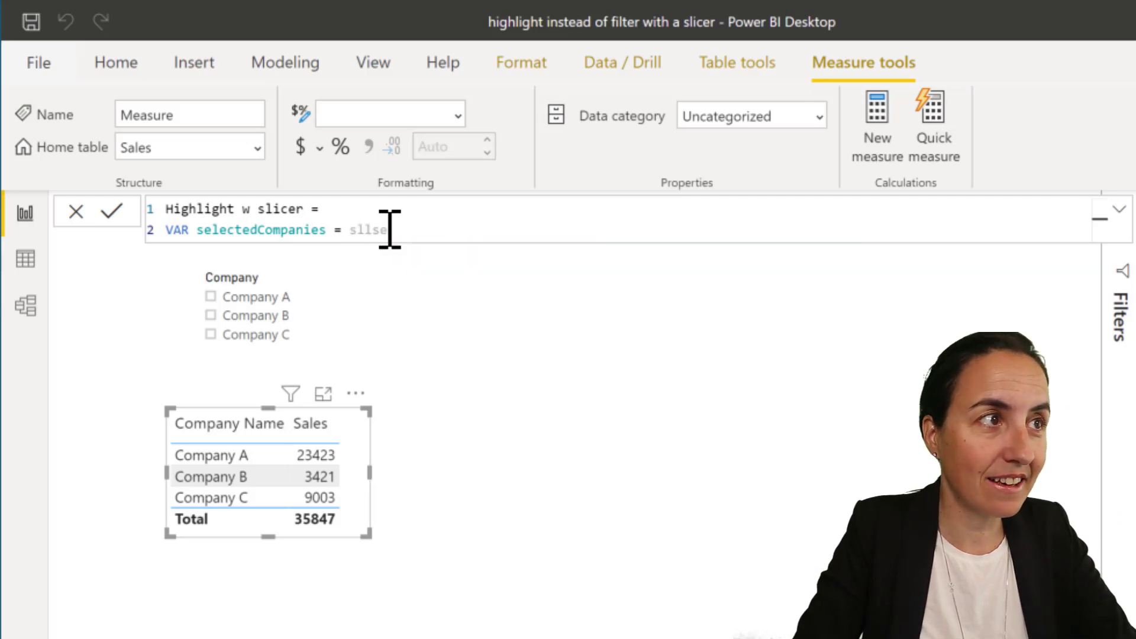
{"action": "type", "text": "allse"}
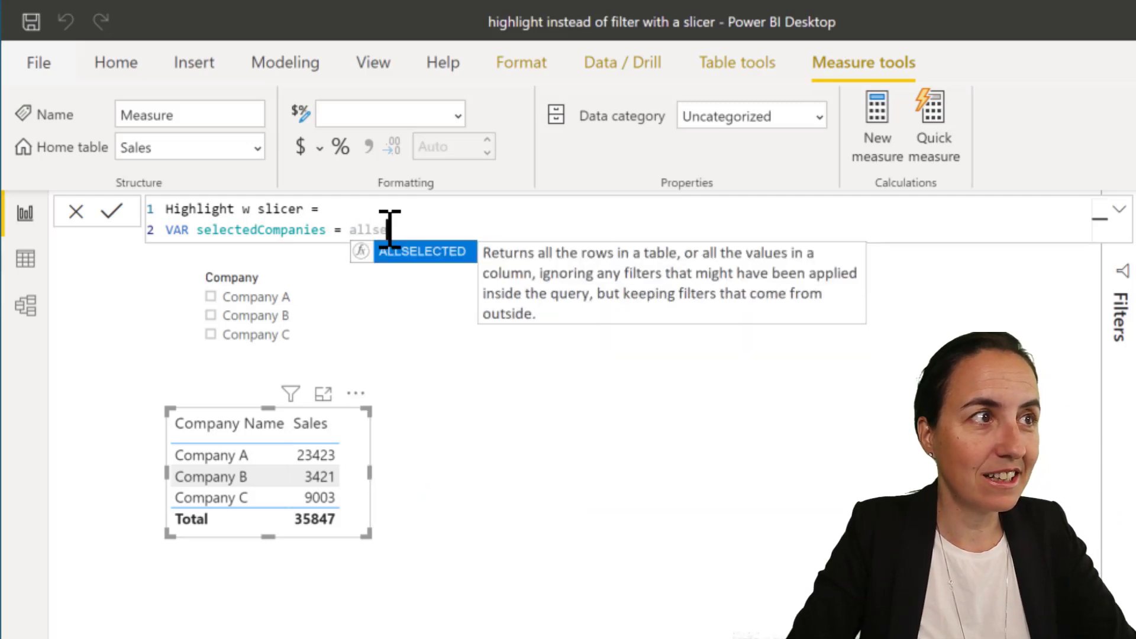
{"action": "key", "text": "Tab"}
{"action": "type", "text": "comp"}
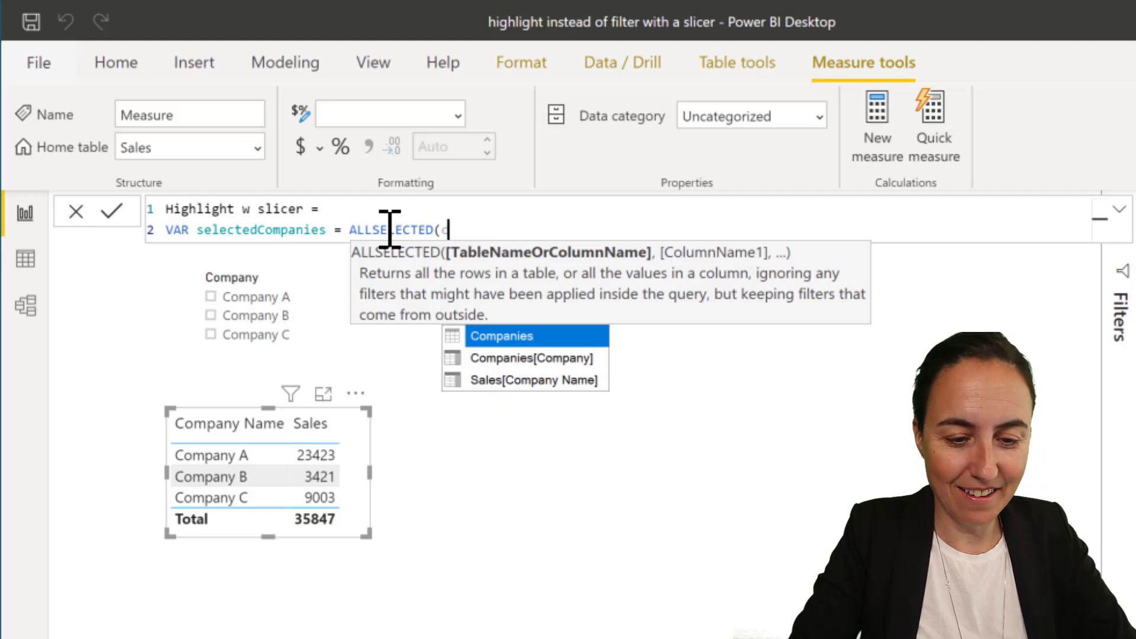
{"action": "key", "text": "Down"}
{"action": "key", "text": "Tab"}
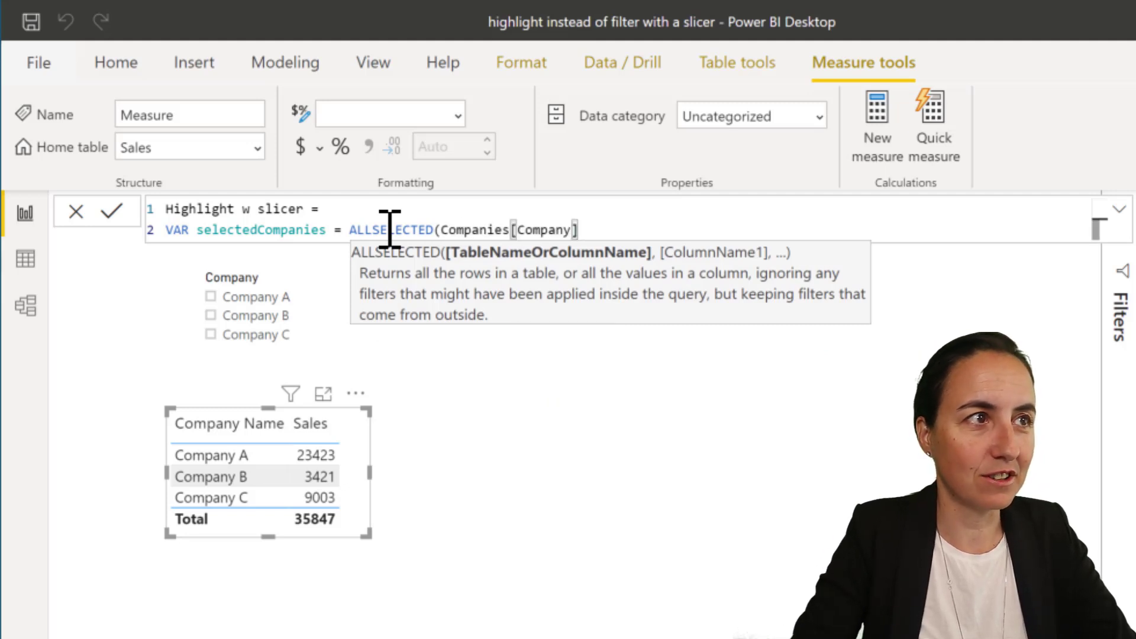
{"action": "type", "text": ")"}
{"action": "key", "text": "shift+Return"}
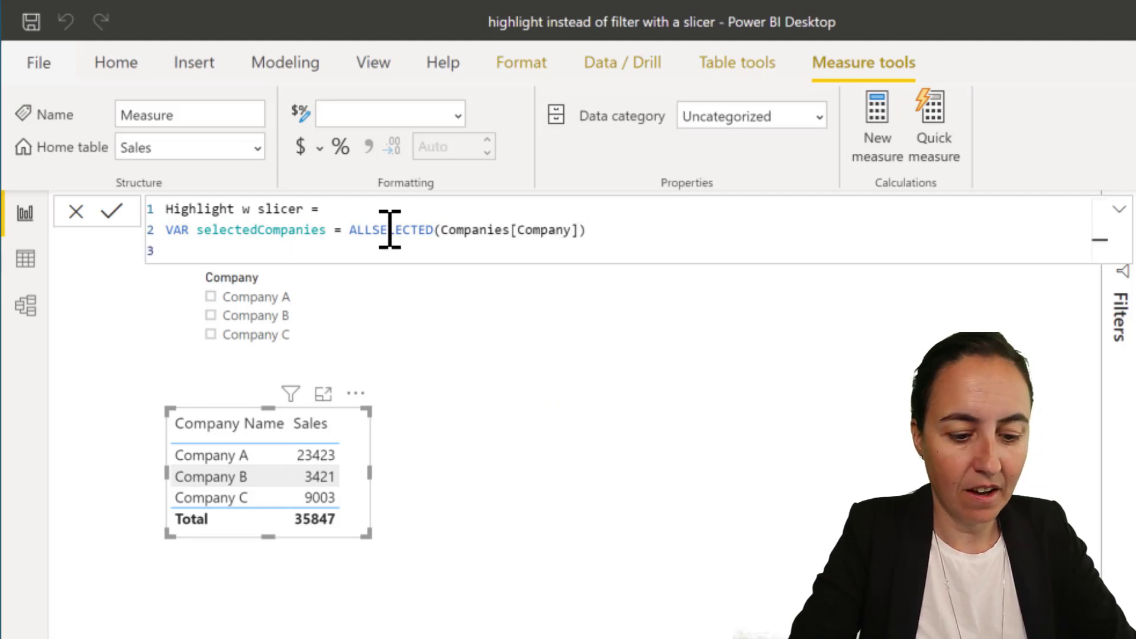
Add return IF(Max(Sales[Company Name]) IN selectedCompanies, 1, 0) and commit the measure.
{"action": "type", "text": "return"}
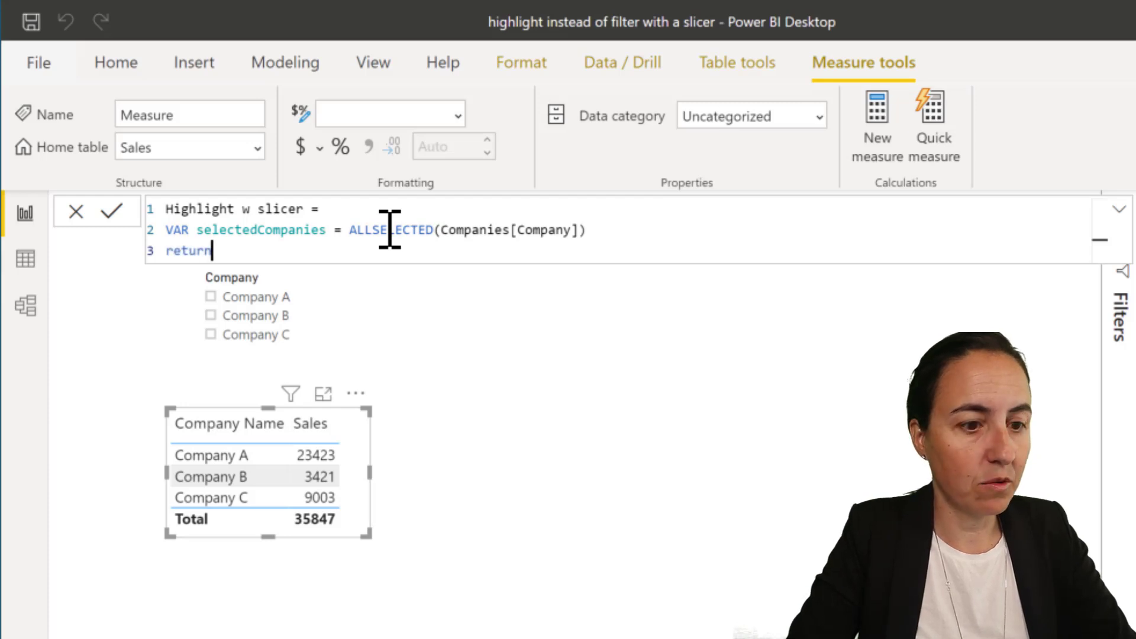
{"action": "key", "text": "shift+Return"}
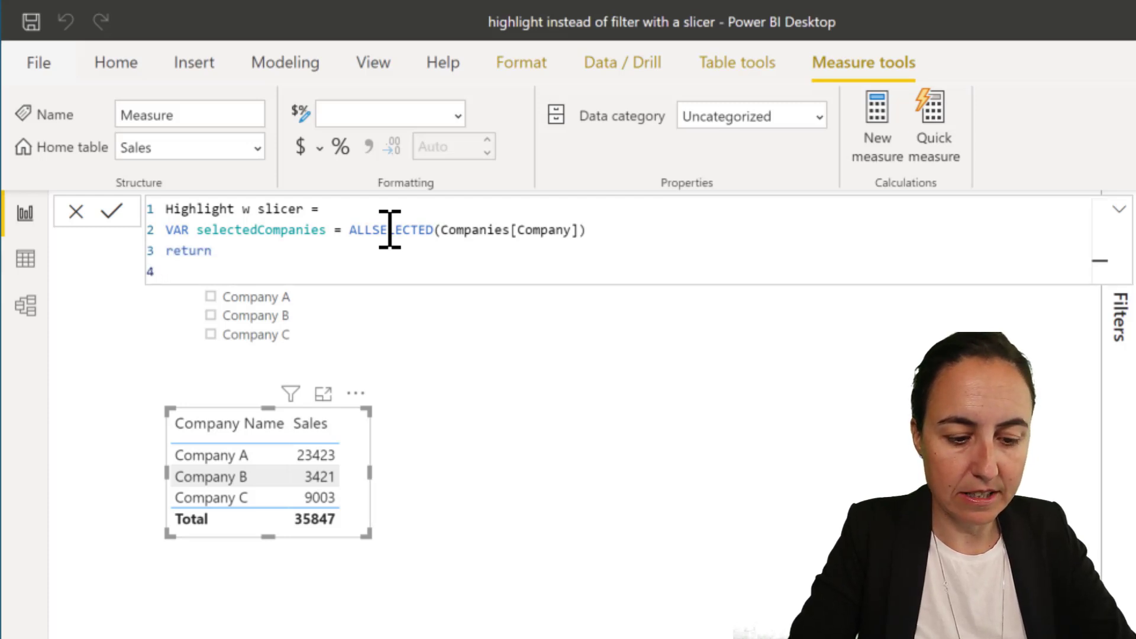
{"action": "type", "text": "IF("}
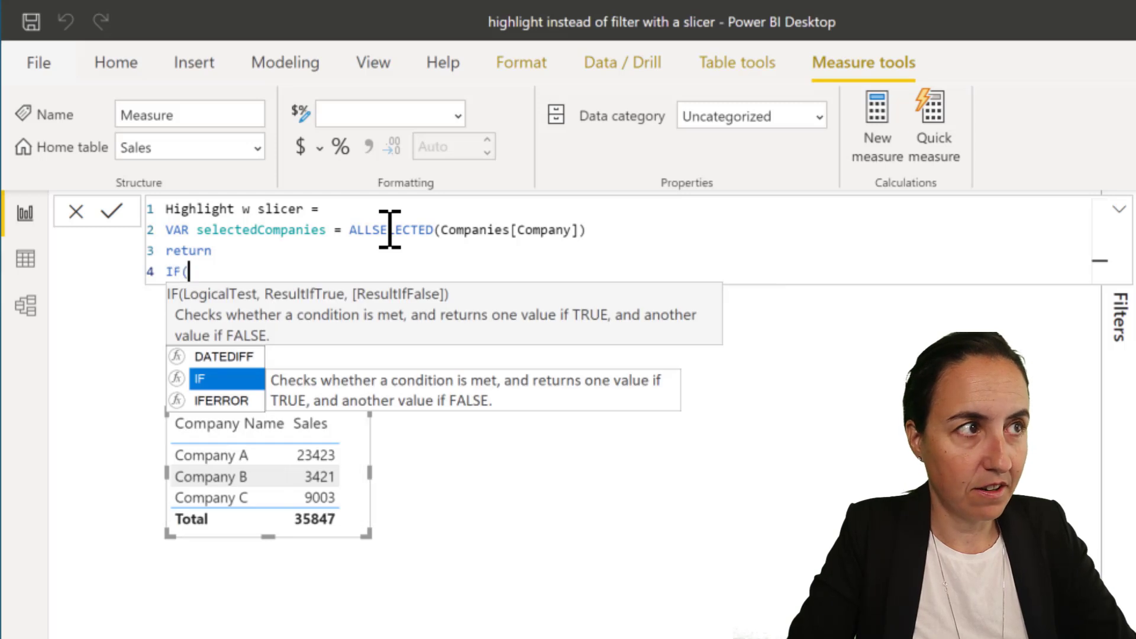
{"action": "type", "text": "Max(sal"}
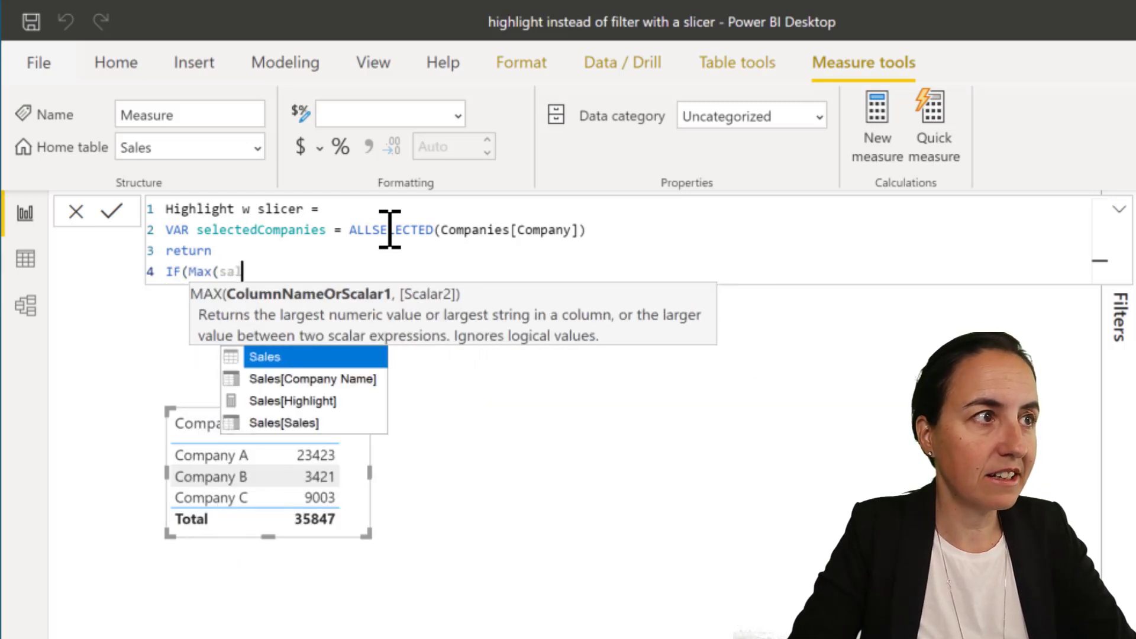
{"action": "key", "text": "Down"}
{"action": "key", "text": "Tab"}
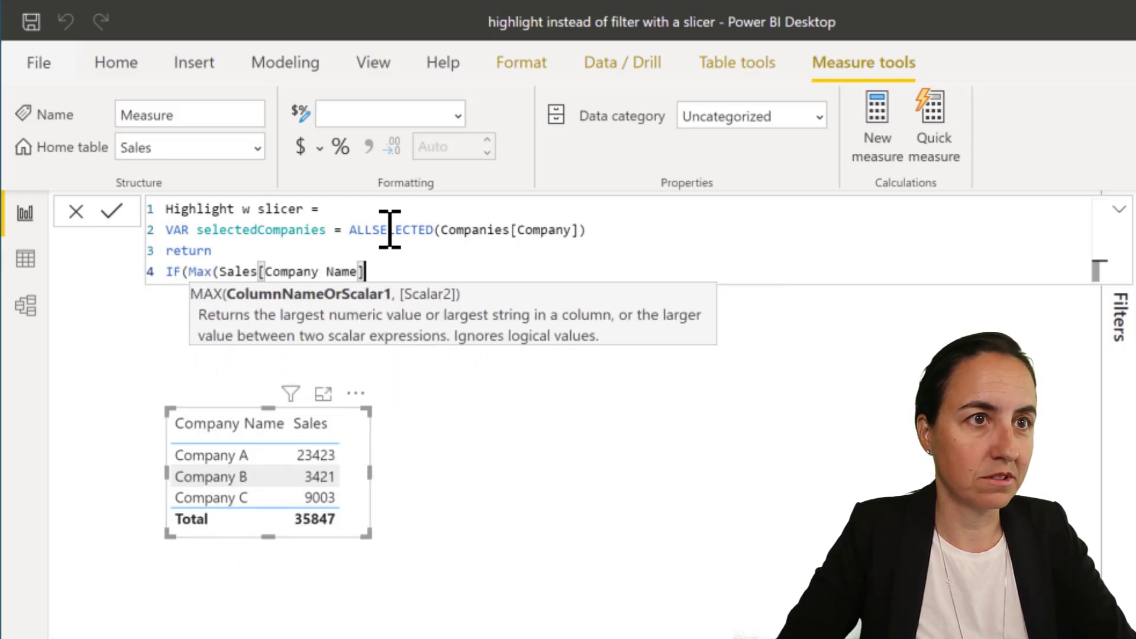
{"action": "type", "text": ") IN"}
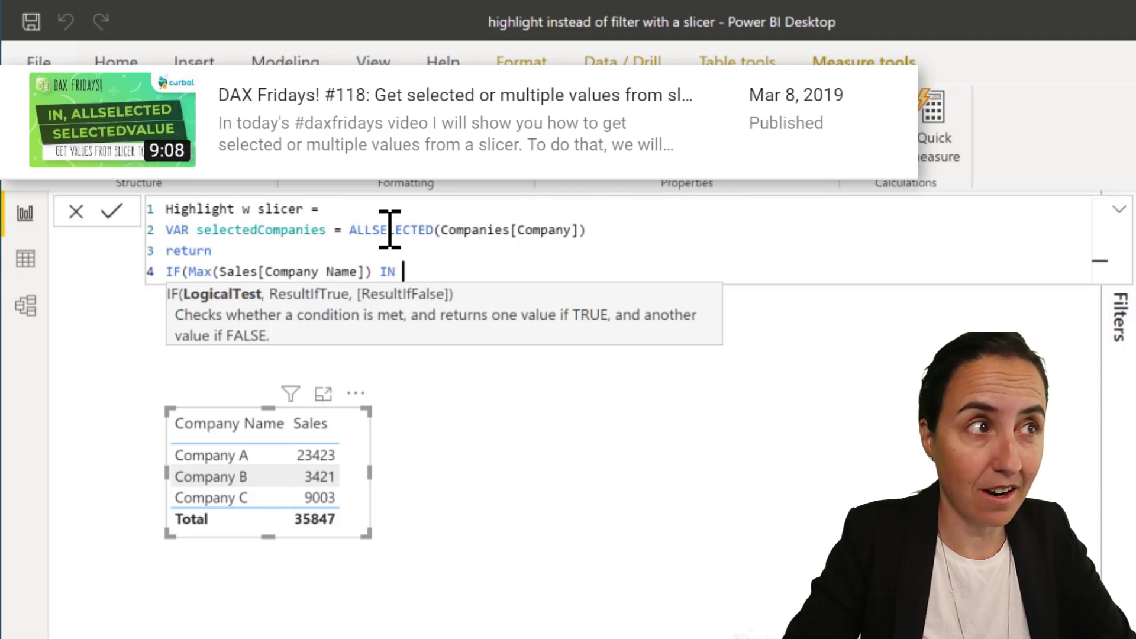
{"action": "type", "text": "sele"}
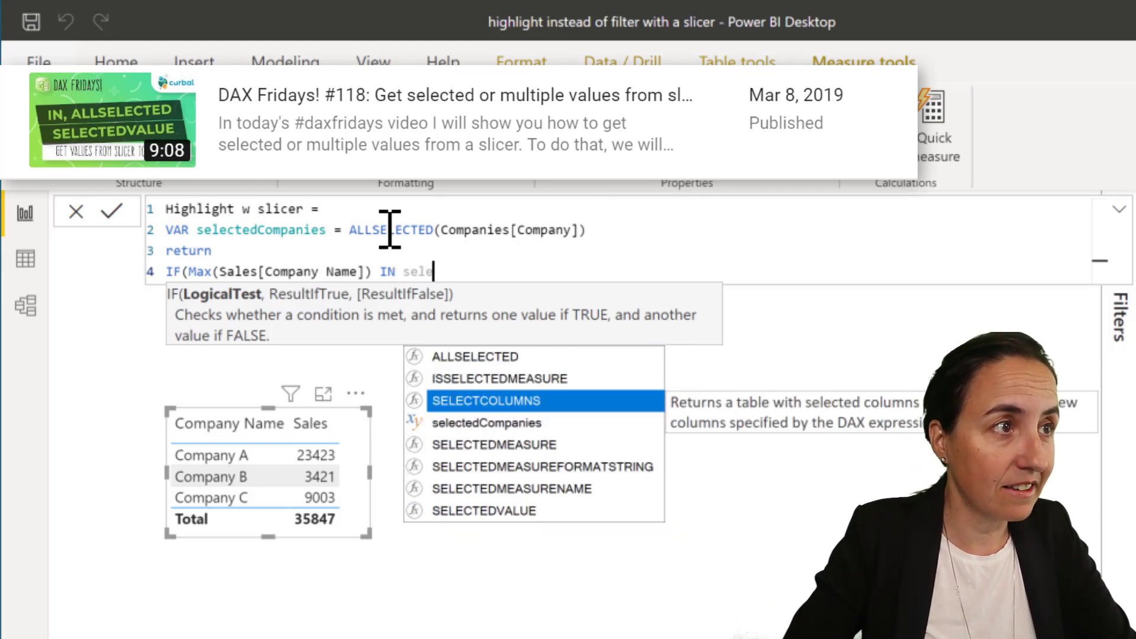
{"action": "key", "text": "Down"}
{"action": "key", "text": "Tab"}
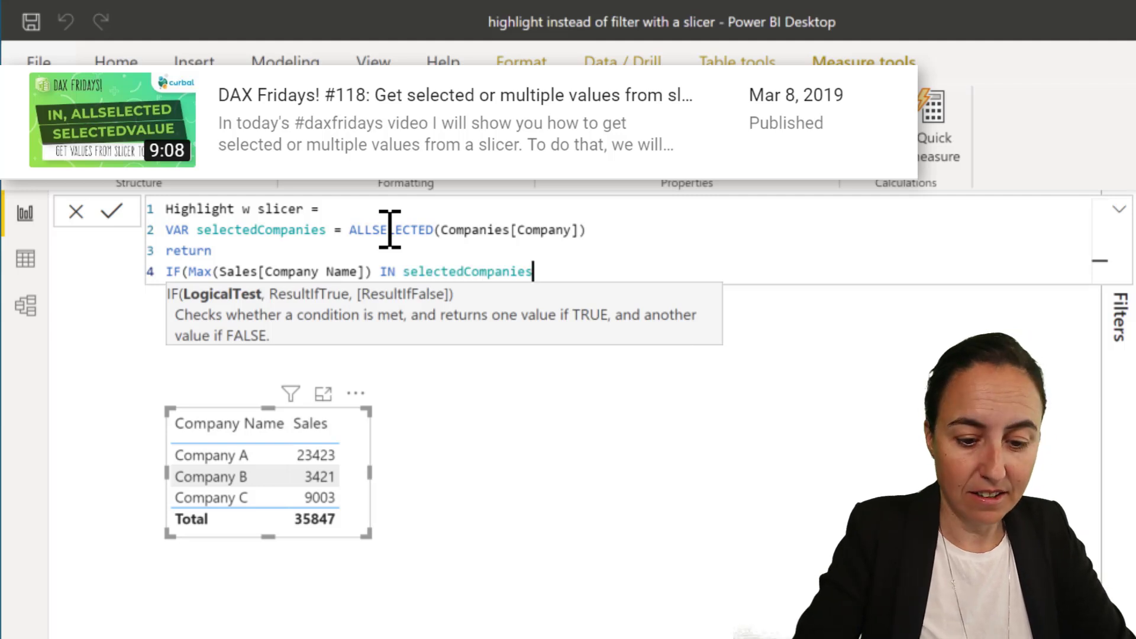
{"action": "type", "text": ", 1"}
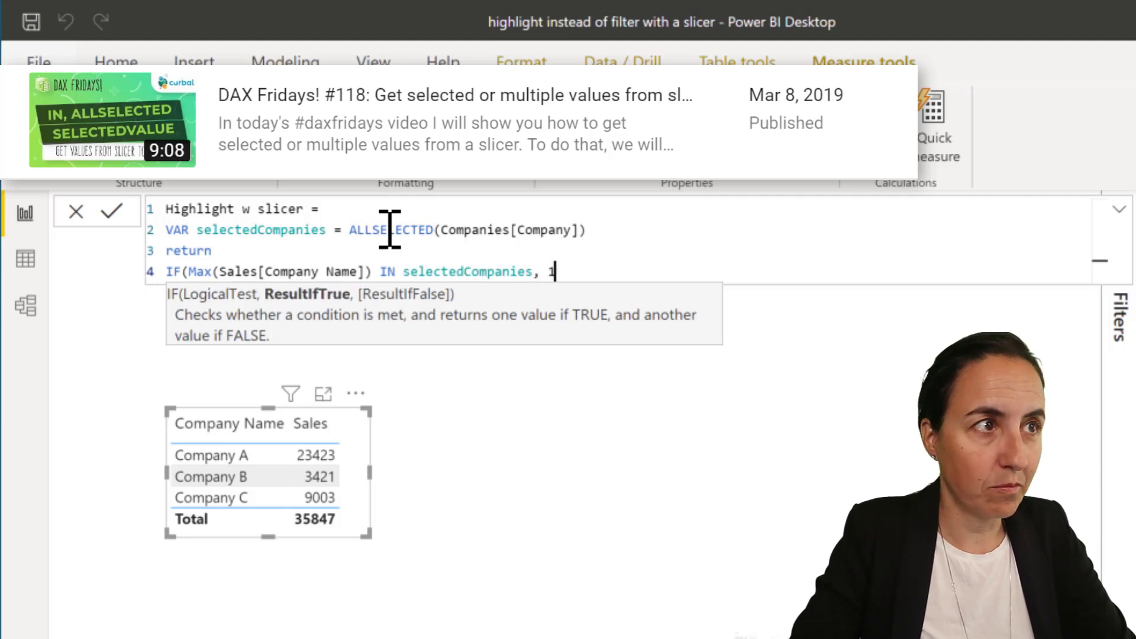
{"action": "type", "text": ","}
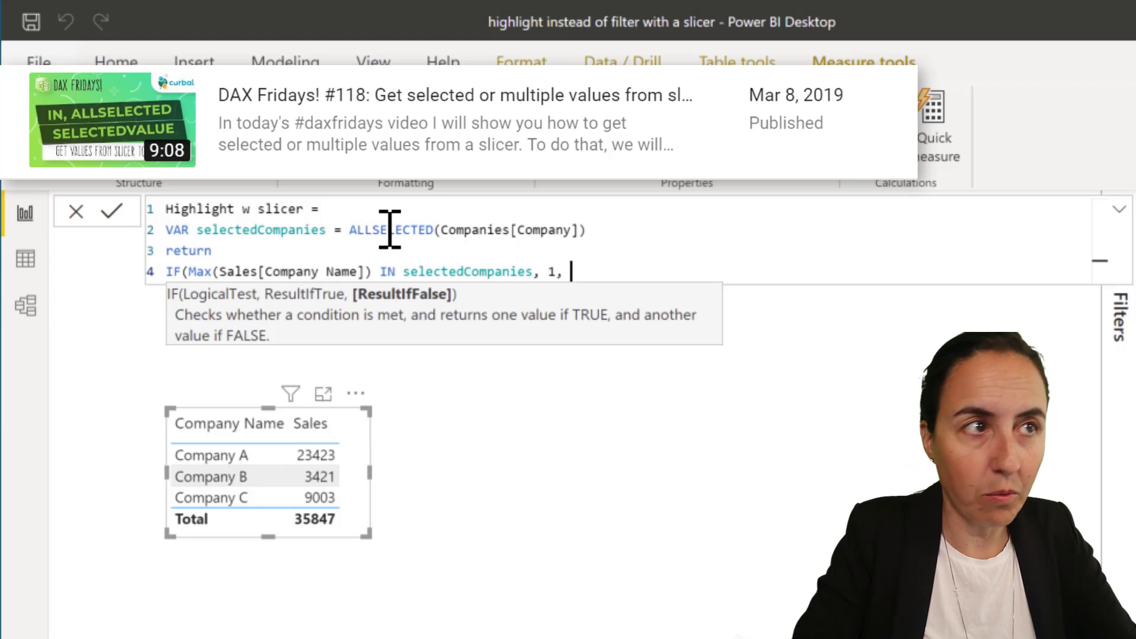
{"action": "type", "text": " 0)"}
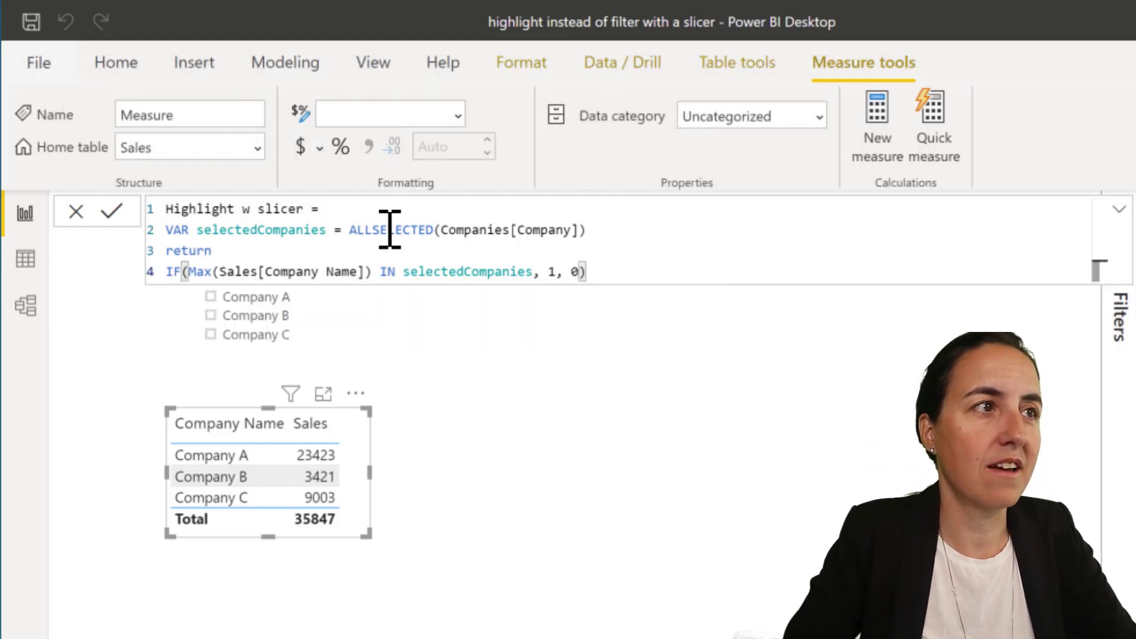
{"action": "key", "text": "Return"}
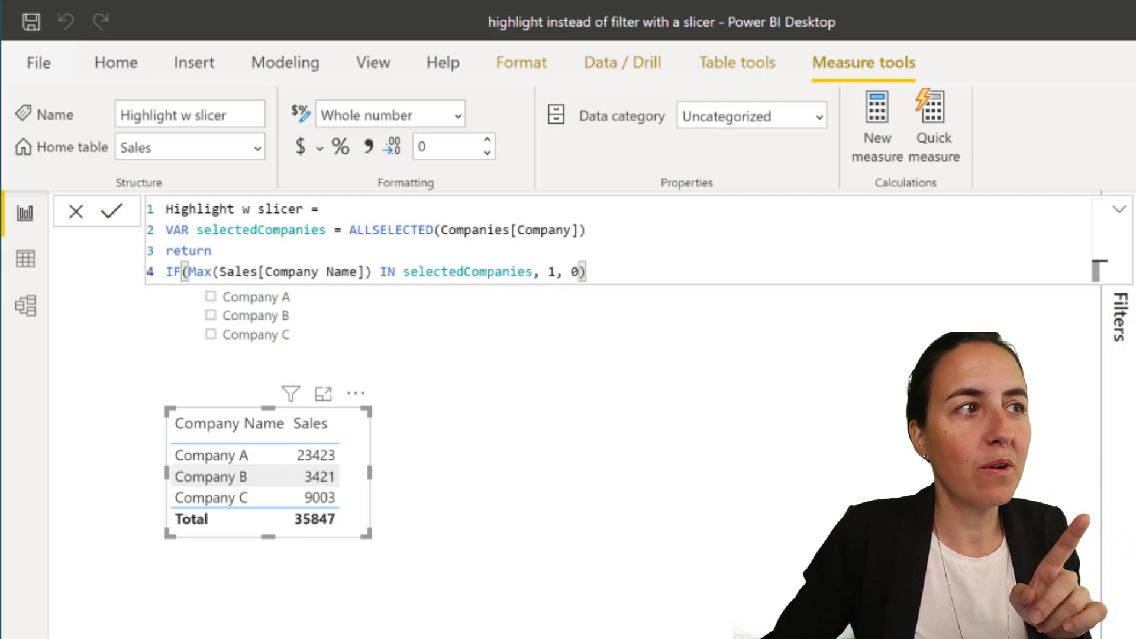
Add the Highlight w slicer measure to the sales table and widen the visual.
{"action": "left_click_drag", "start_coordinate": [769, 509], "coordinate": [325, 477]}
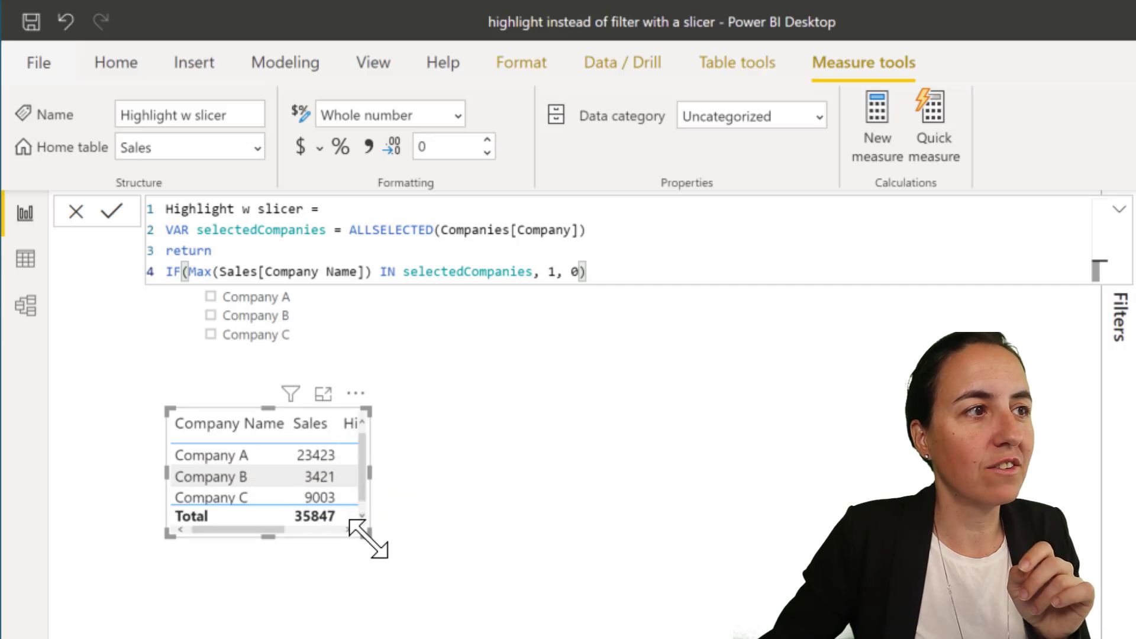
{"action": "left_click_drag", "start_coordinate": [367, 536], "coordinate": [512, 545]}
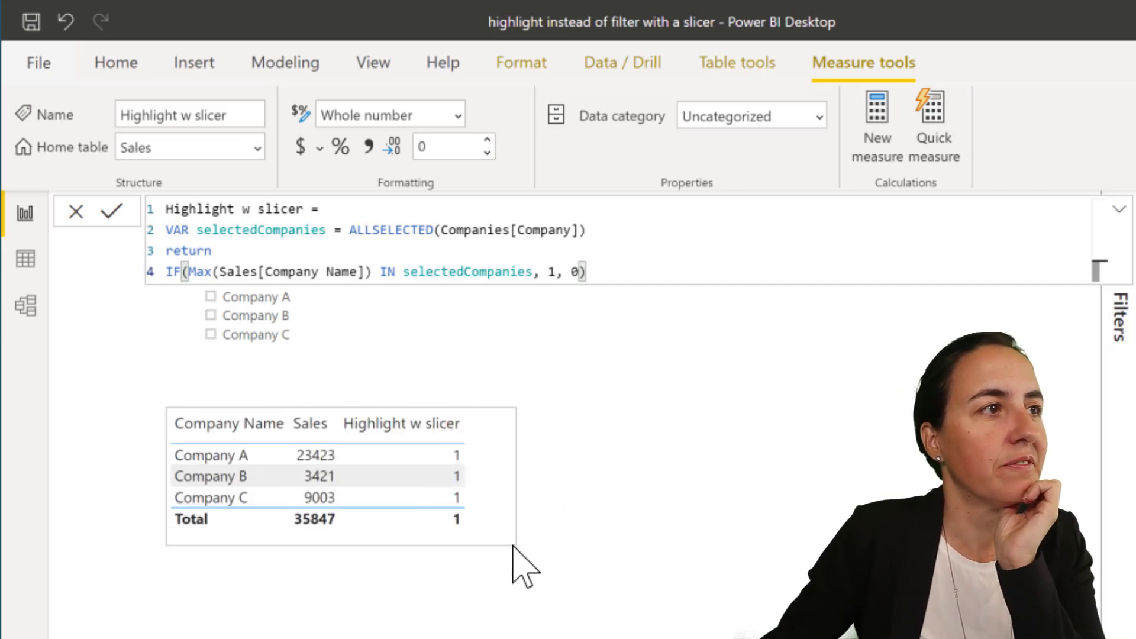
{"action": "left_click", "coordinate": [375, 363]}
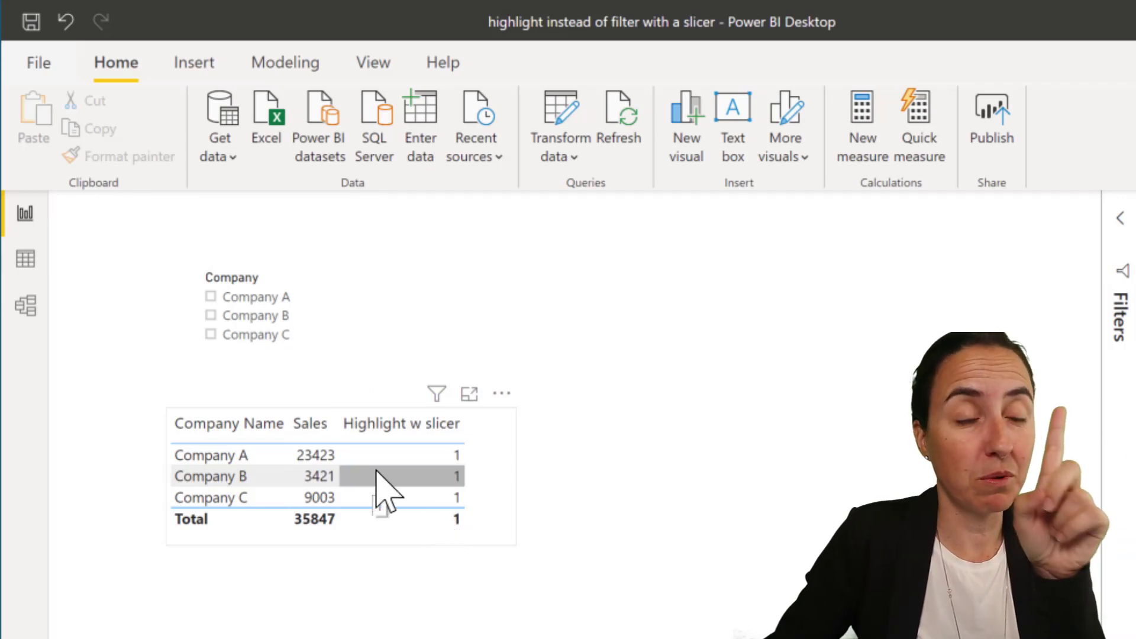
Test the new column by picking Companies A, B and C in the slicer, then clear it.
{"action": "left_click", "coordinate": [259, 300]}
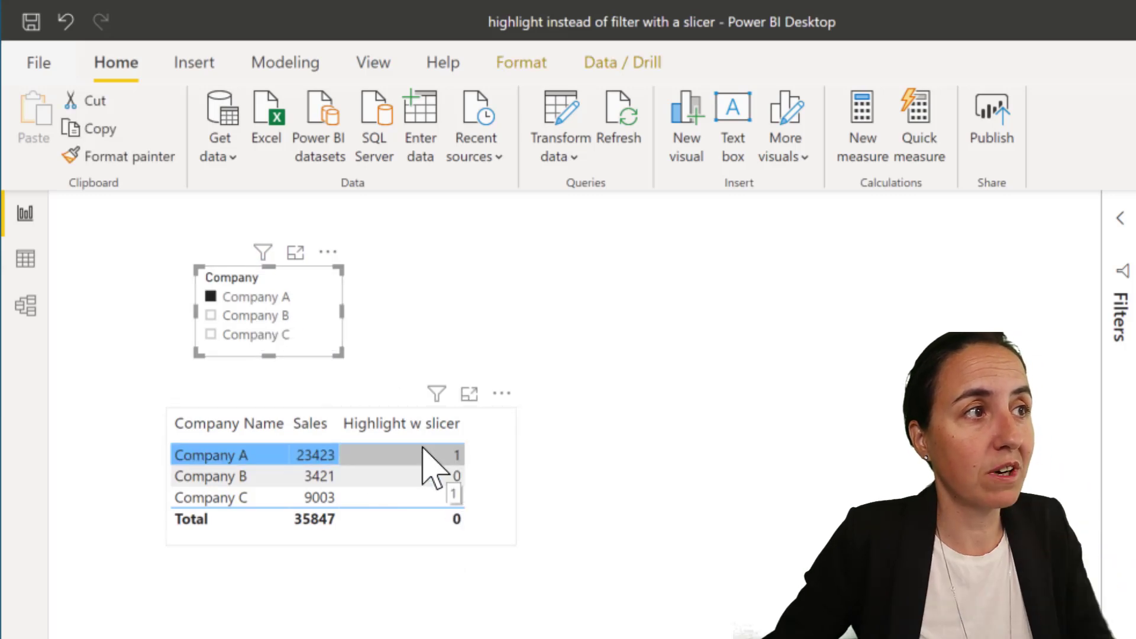
{"action": "left_click", "coordinate": [271, 317]}
{"action": "left_click", "coordinate": [254, 334]}
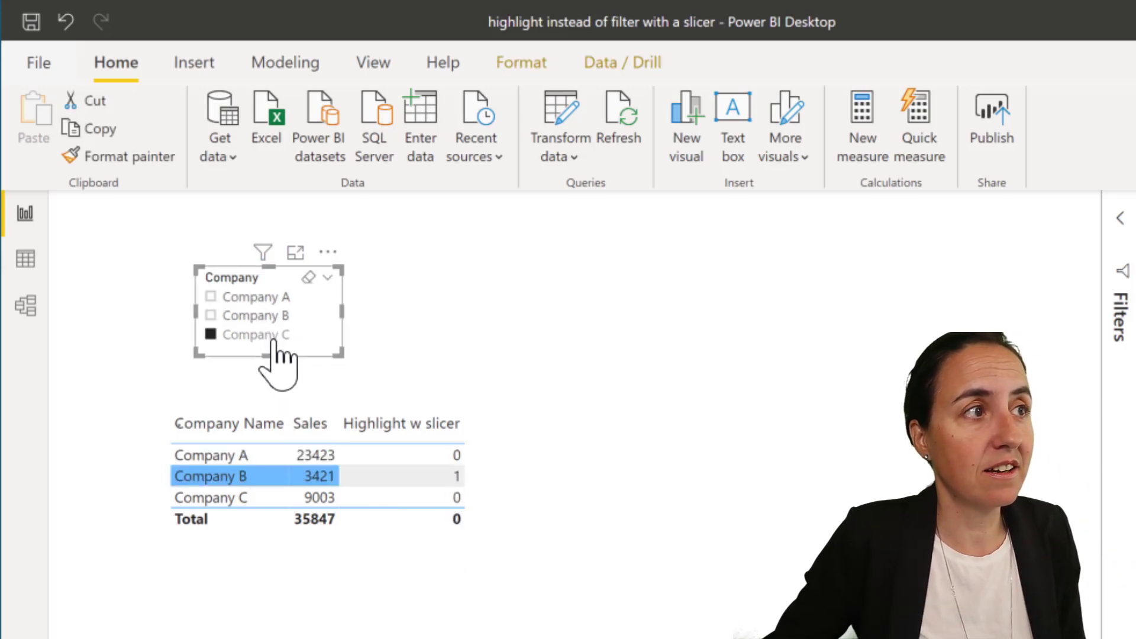
{"action": "left_click", "coordinate": [263, 297]}
{"action": "left_click", "coordinate": [258, 315], "text": "ctrl"}
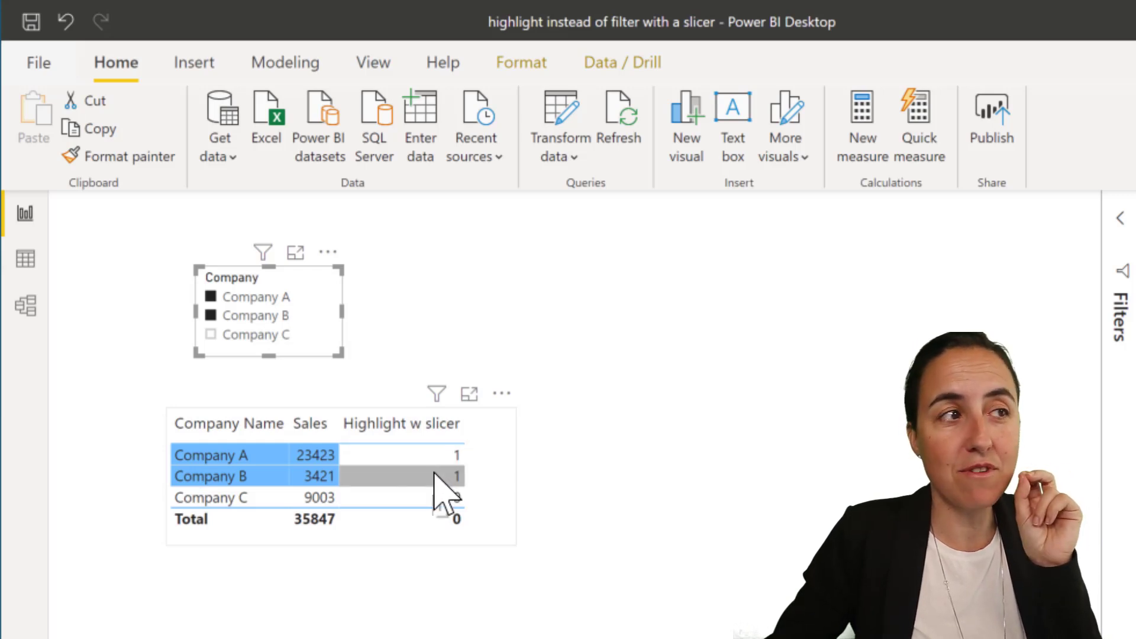
{"action": "left_click", "coordinate": [265, 299]}
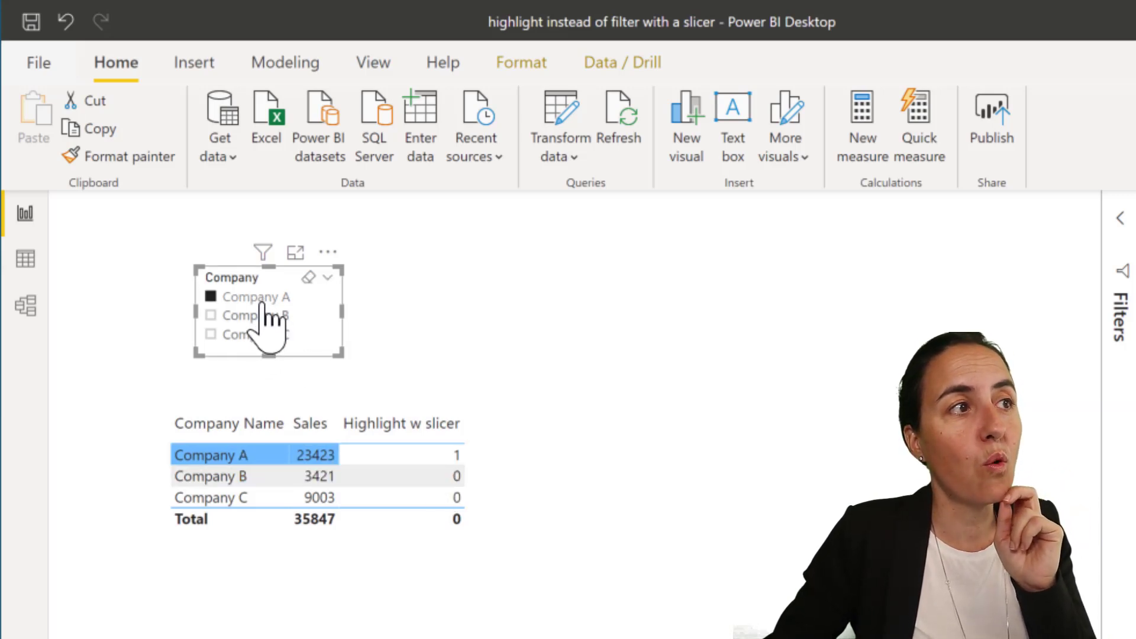
{"action": "left_click", "coordinate": [262, 301]}
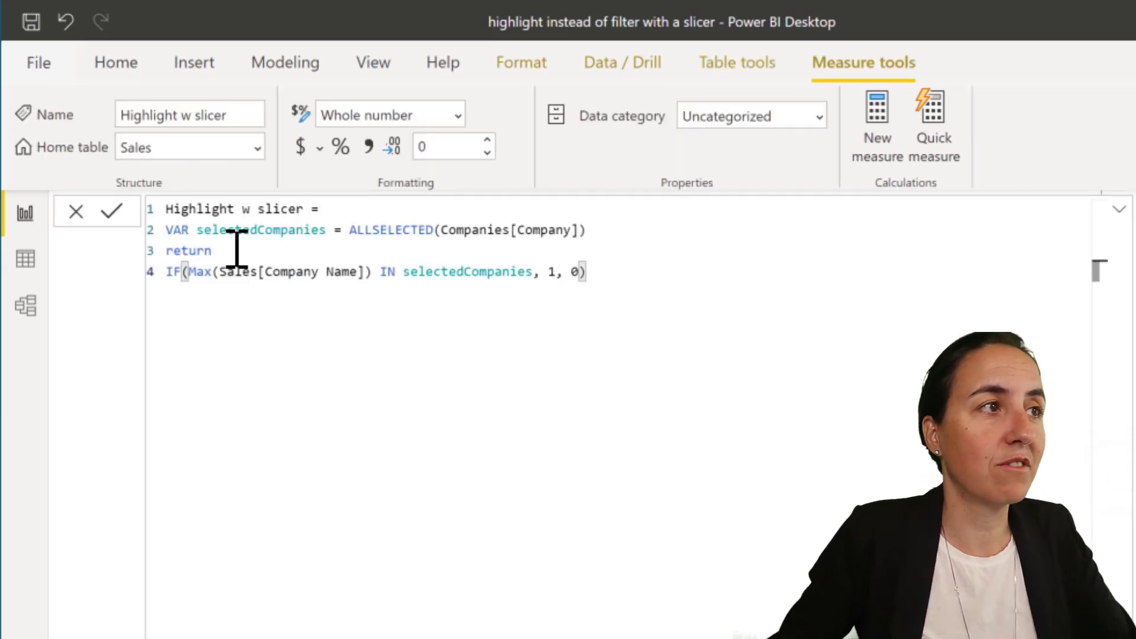
Insert IF(ISCROSSFILTERED(Companies[Company]), on a new line after return.
{"action": "left_click", "coordinate": [249, 250]}
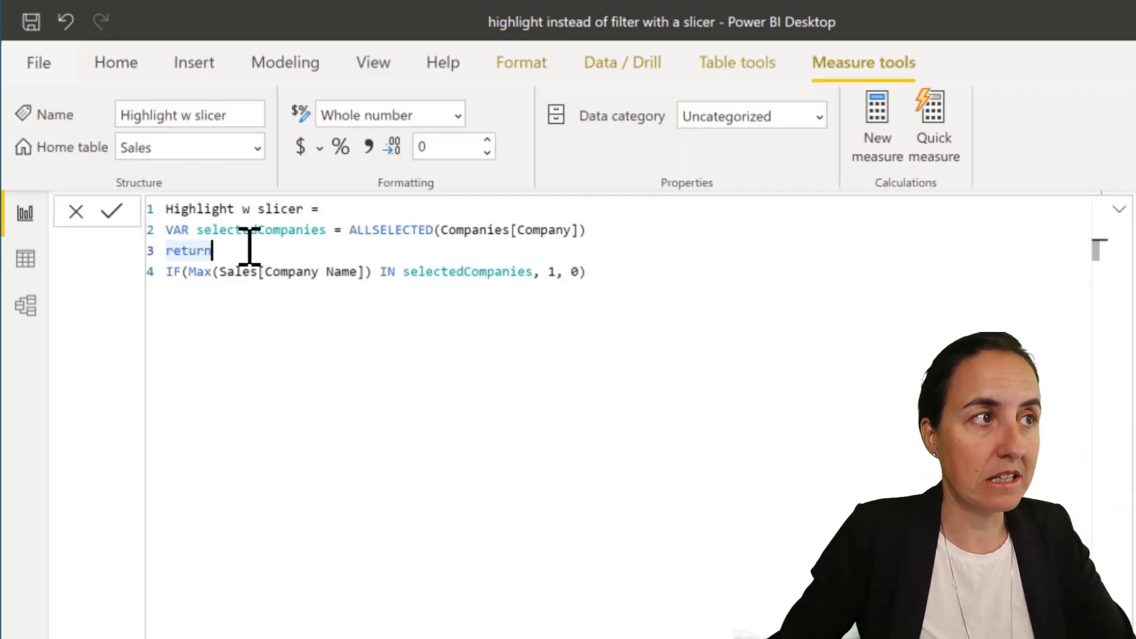
{"action": "key", "text": "Return"}
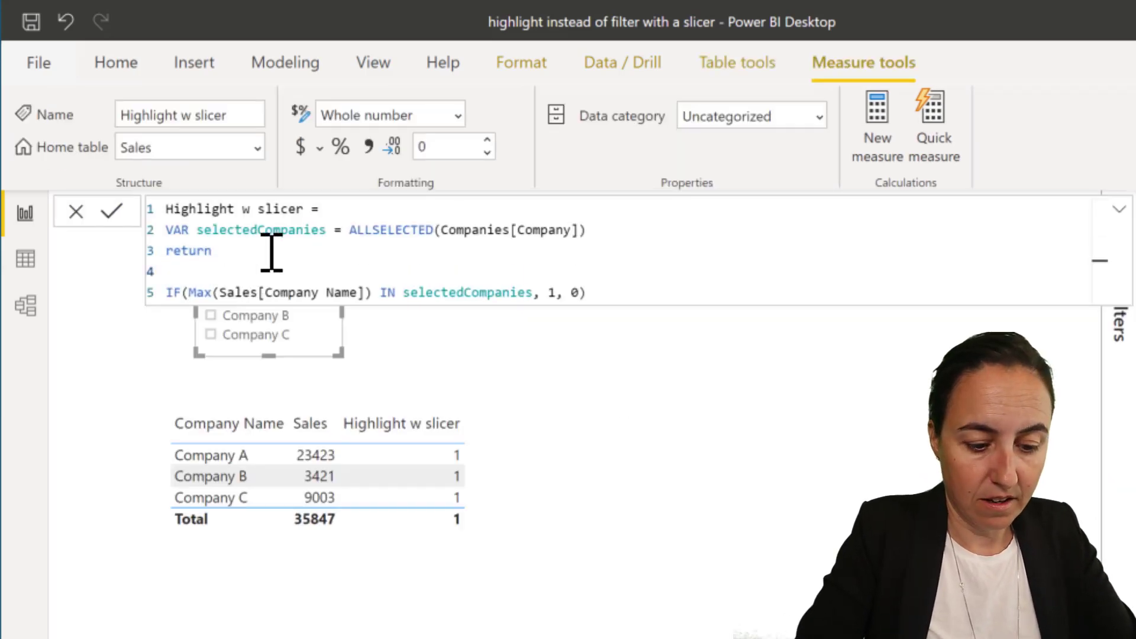
{"action": "type", "text": "IF(isc"}
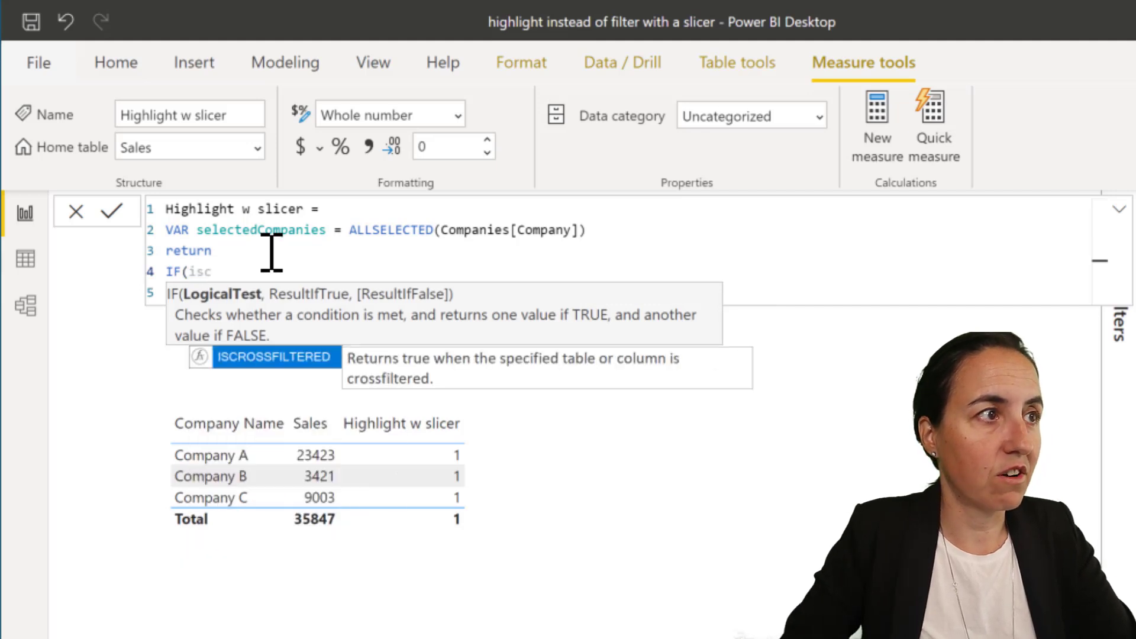
{"action": "key", "text": "Tab"}
{"action": "key", "text": "Down"}
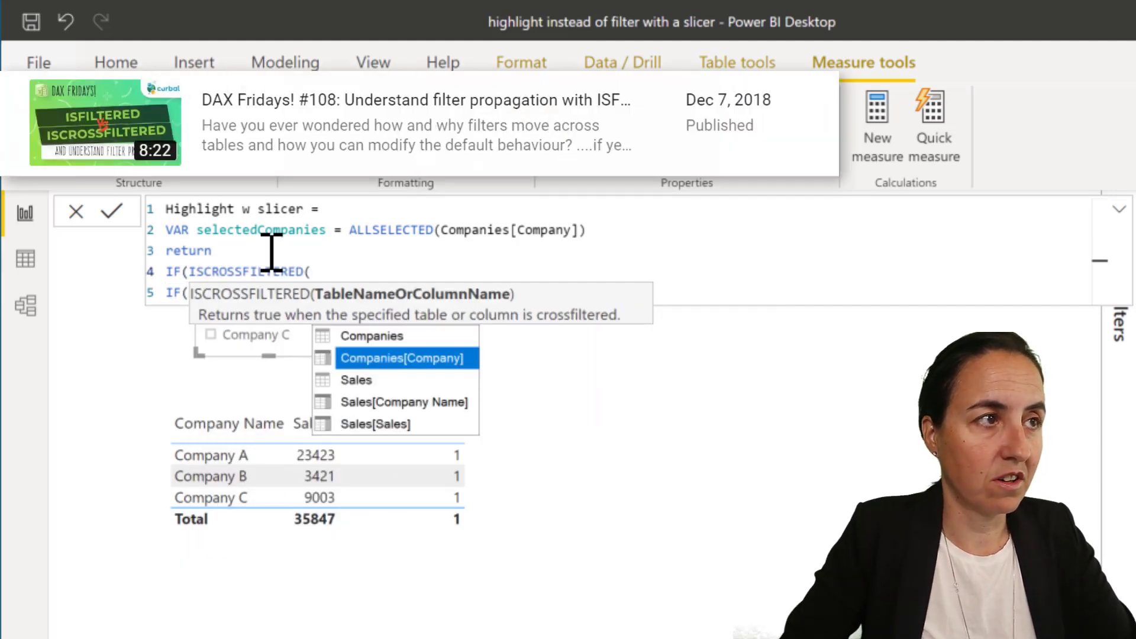
{"action": "key", "text": "Tab"}
{"action": "type", "text": ")"}
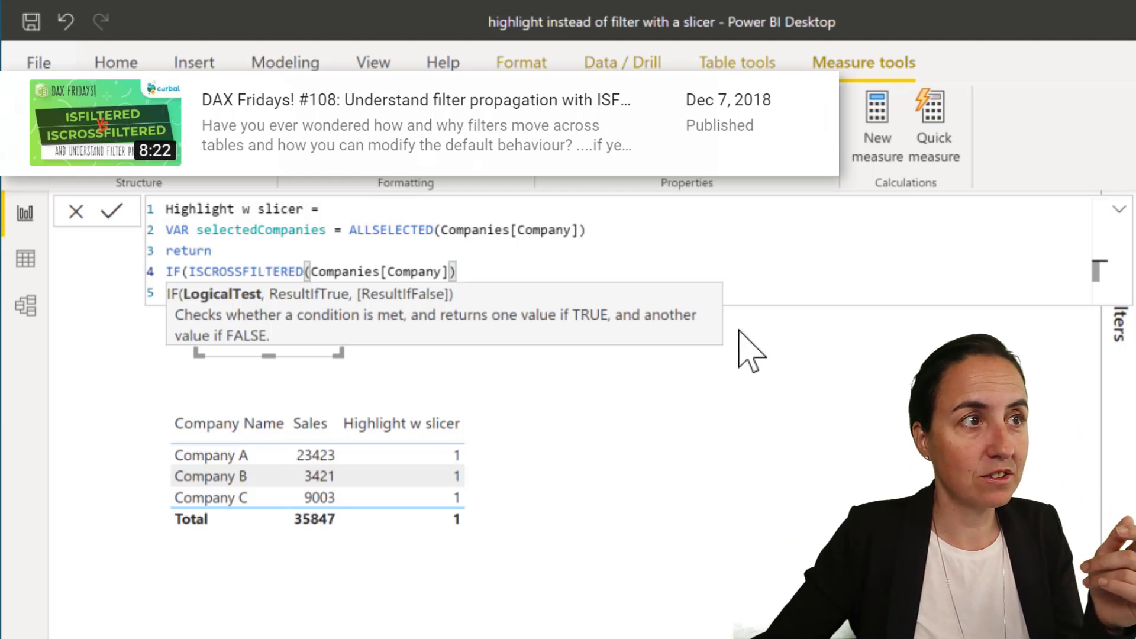
Close the ISCROSSFILTERED wrapper with a 0 fallback and commit the measure.
{"action": "type", "text": "IF(Max(Sales[Company Name]) IN selectedCompanies, 1, 0)"}
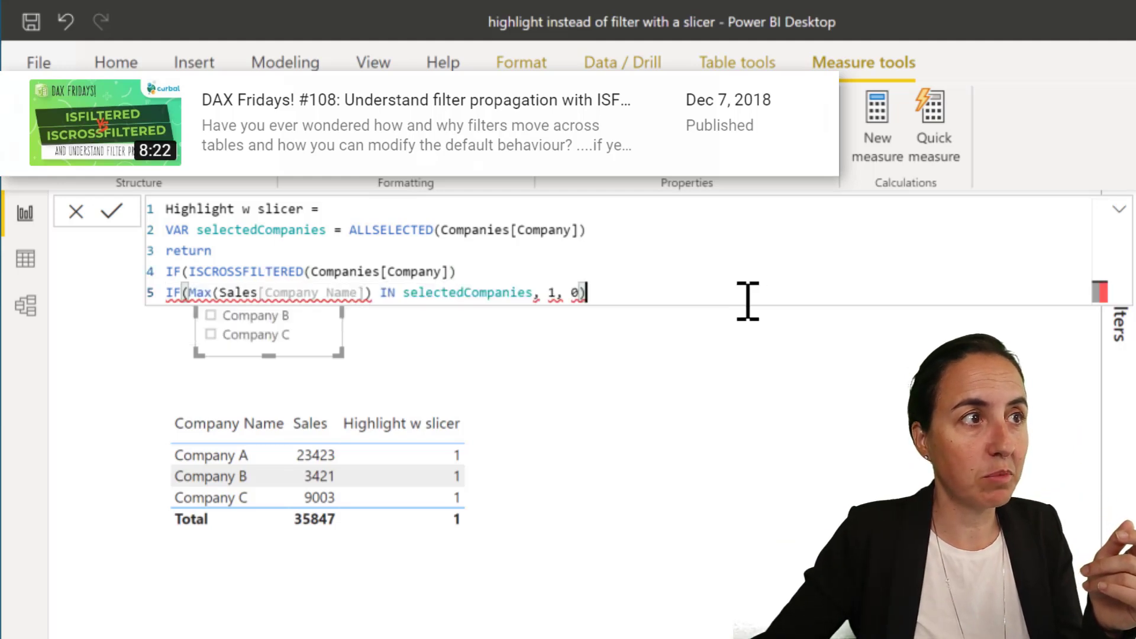
{"action": "left_click", "coordinate": [467, 271]}
{"action": "type", "text": ",0"}
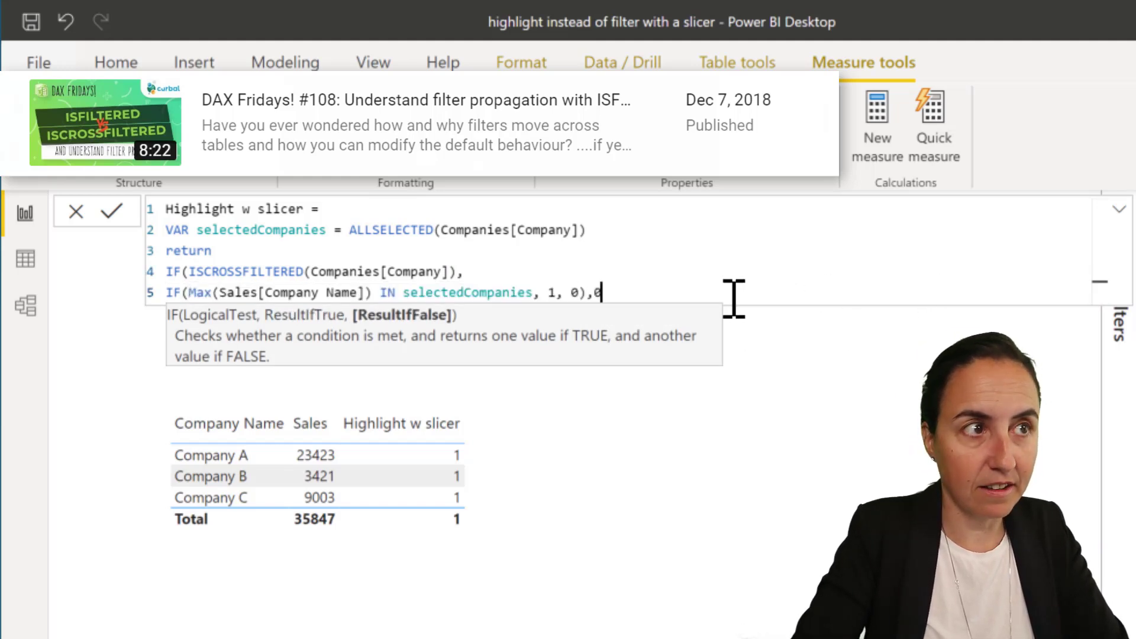
{"action": "type", "text": ")"}
{"action": "key", "text": "Return"}
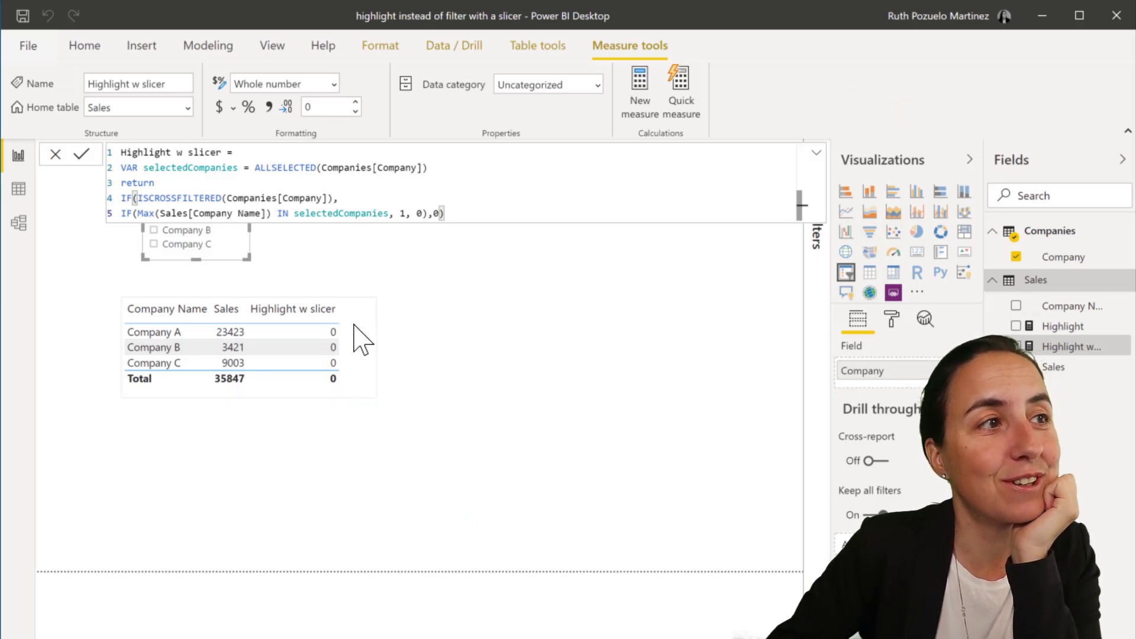
Open Company Name's background color conditional formatting and base it on the Highlight w slicer field.
{"action": "left_click", "coordinate": [362, 338]}
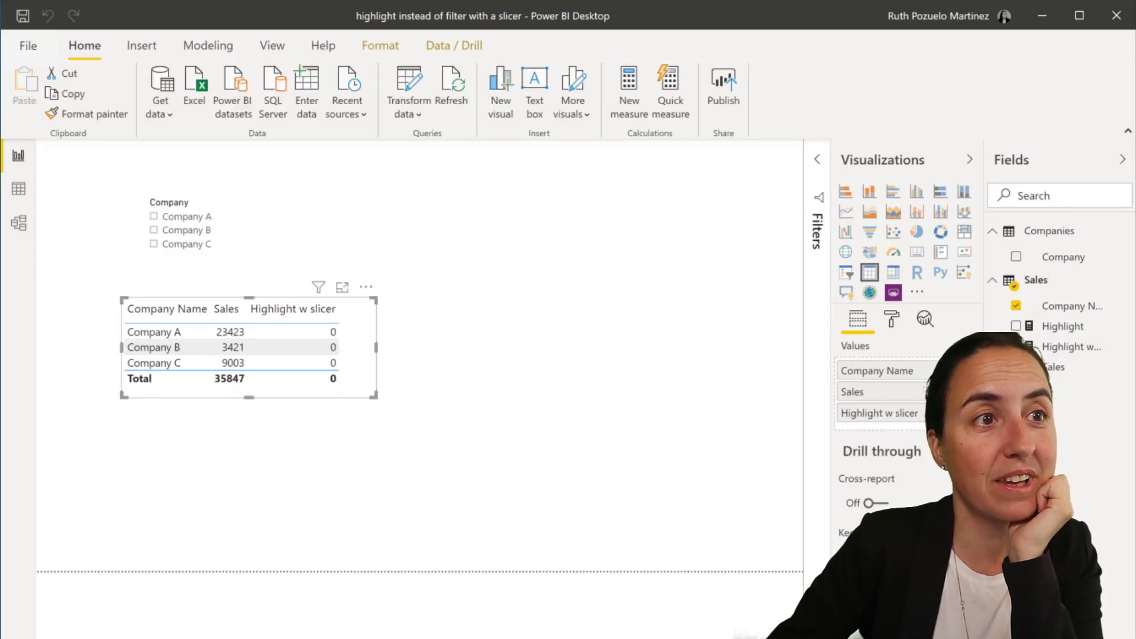
{"action": "left_click", "coordinate": [932, 370]}
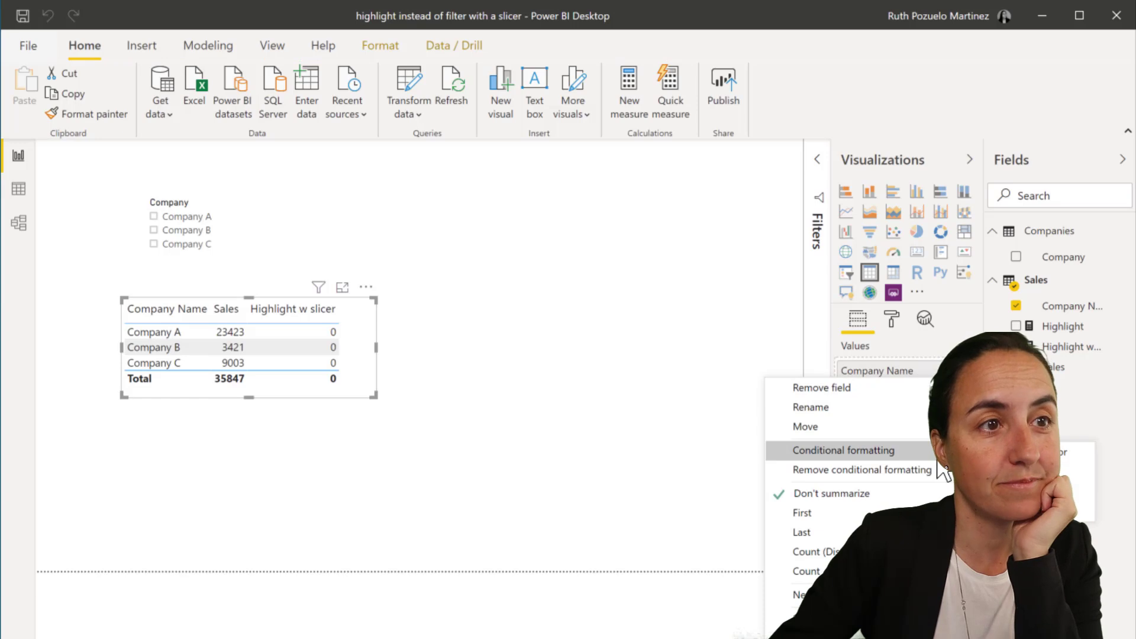
{"action": "mouse_move", "coordinate": [843, 450]}
{"action": "left_click", "coordinate": [1058, 452]}
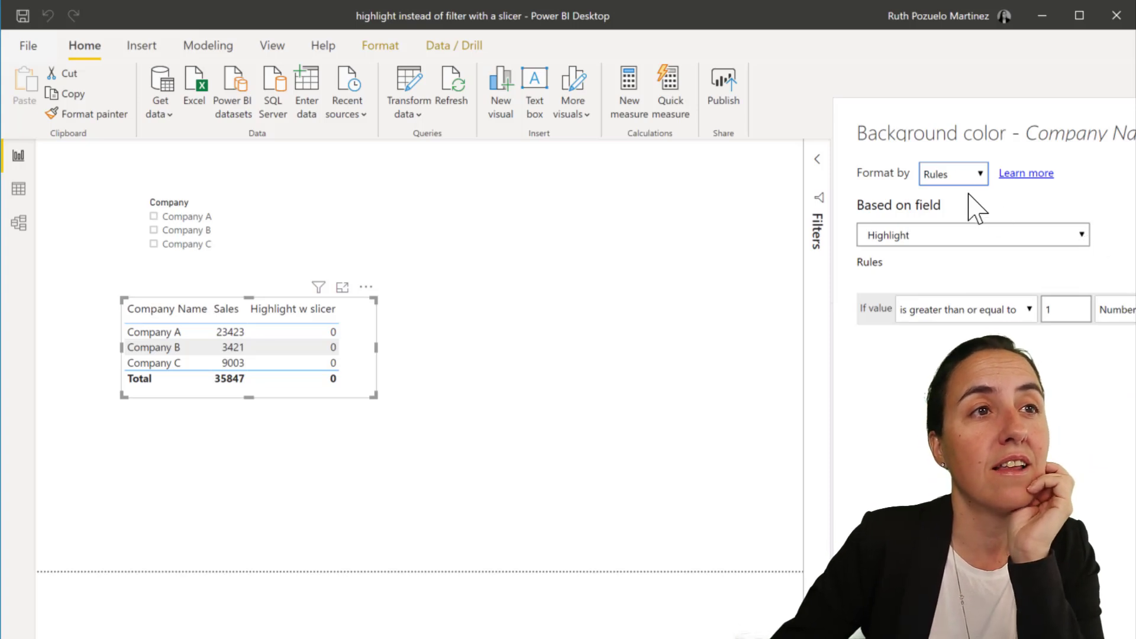
{"action": "left_click", "coordinate": [1080, 237]}
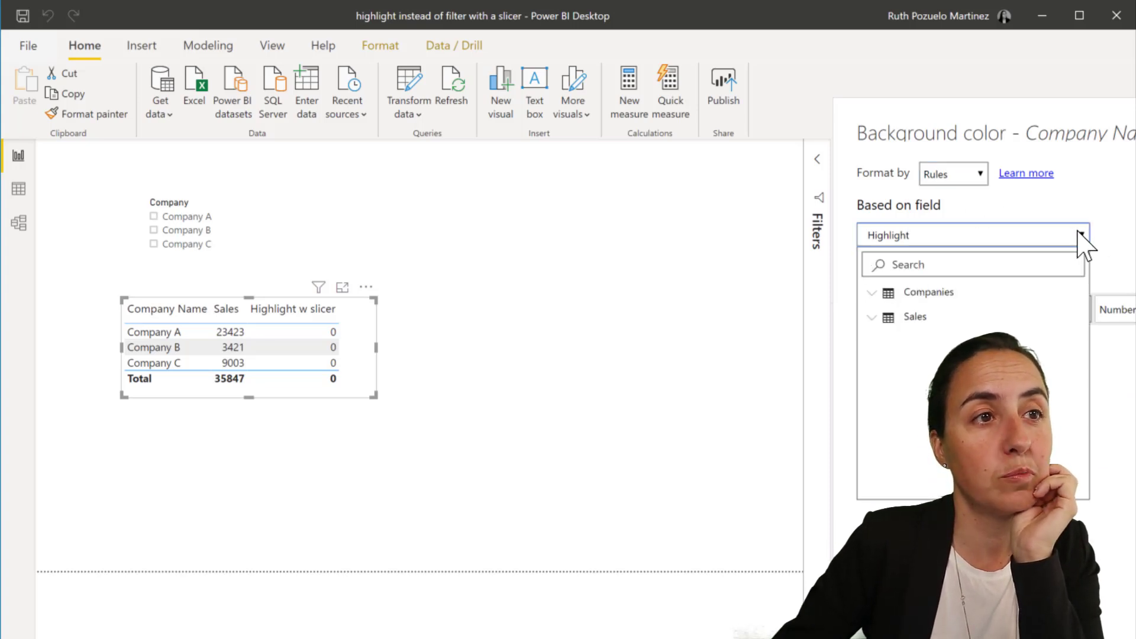
{"action": "left_click", "coordinate": [911, 318]}
{"action": "left_click", "coordinate": [911, 362]}
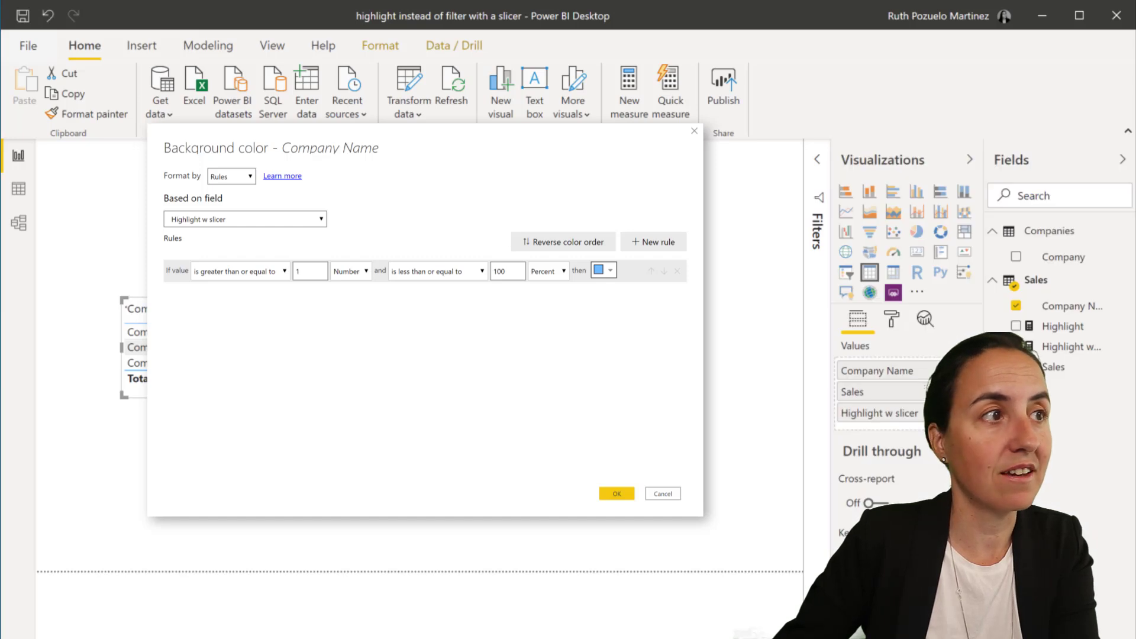
Apply the Company Name color rule and test it by picking Company C, B, then A.
{"action": "left_click", "coordinate": [616, 494]}
{"action": "left_click", "coordinate": [197, 252]}
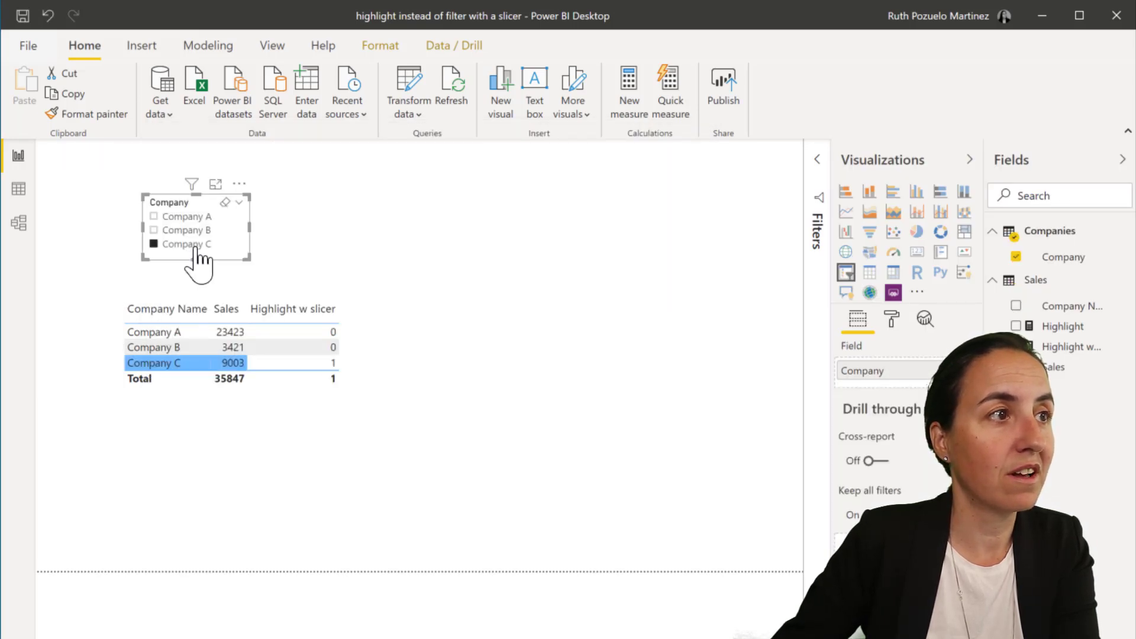
{"action": "left_click", "coordinate": [193, 232]}
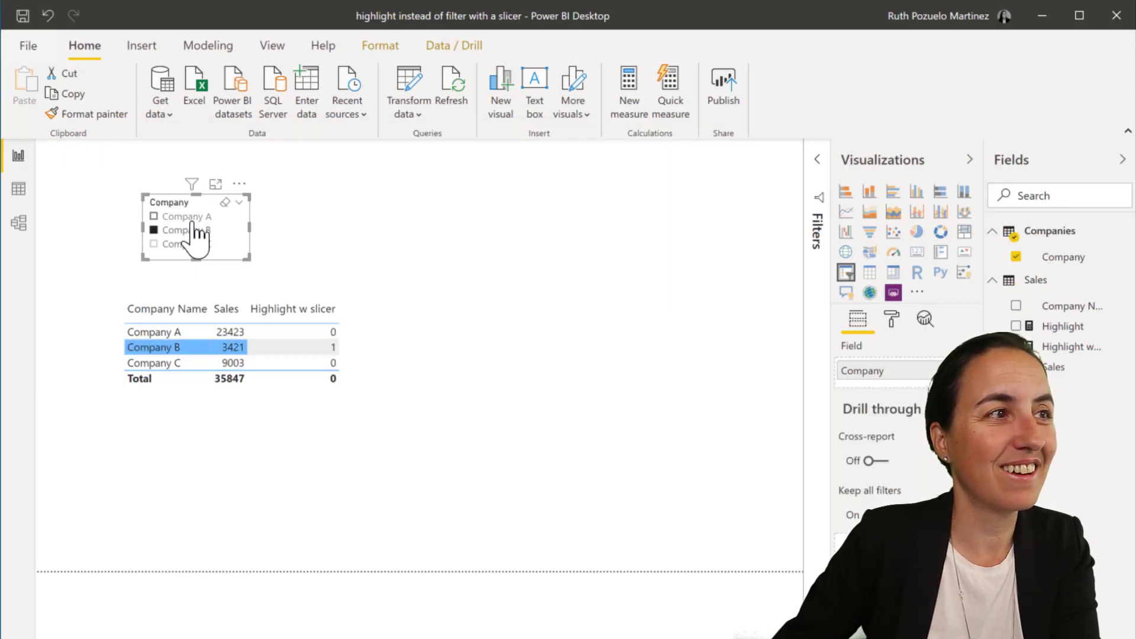
{"action": "left_click", "coordinate": [177, 217]}
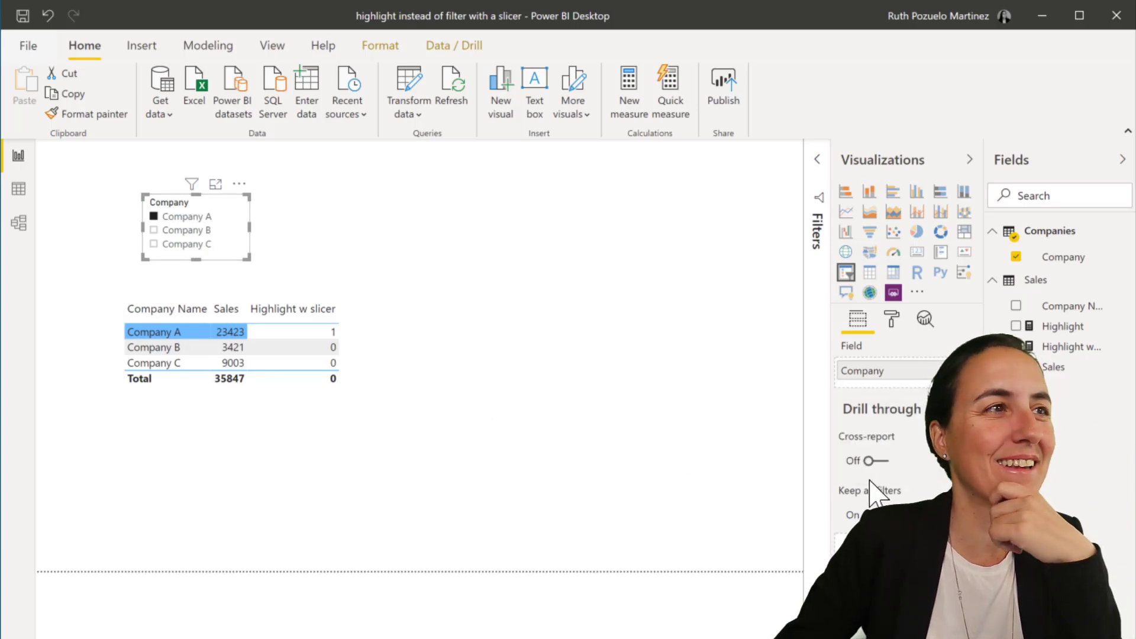
Give the Sales column a background color rule based on Highlight w slicer.
{"action": "left_click", "coordinate": [365, 391]}
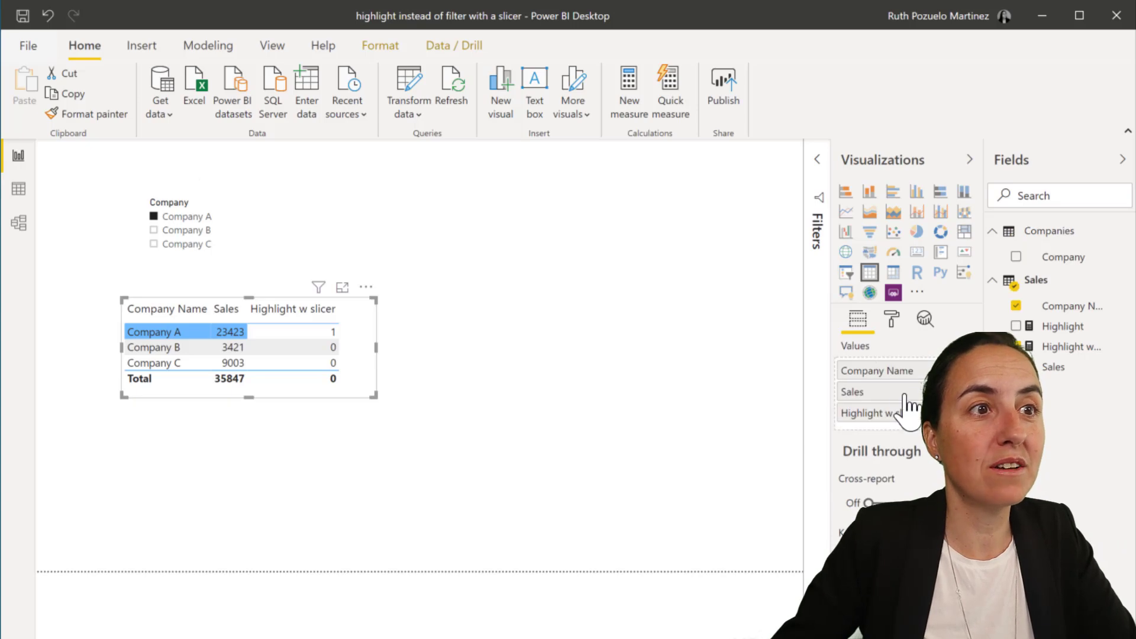
{"action": "left_click", "coordinate": [964, 392]}
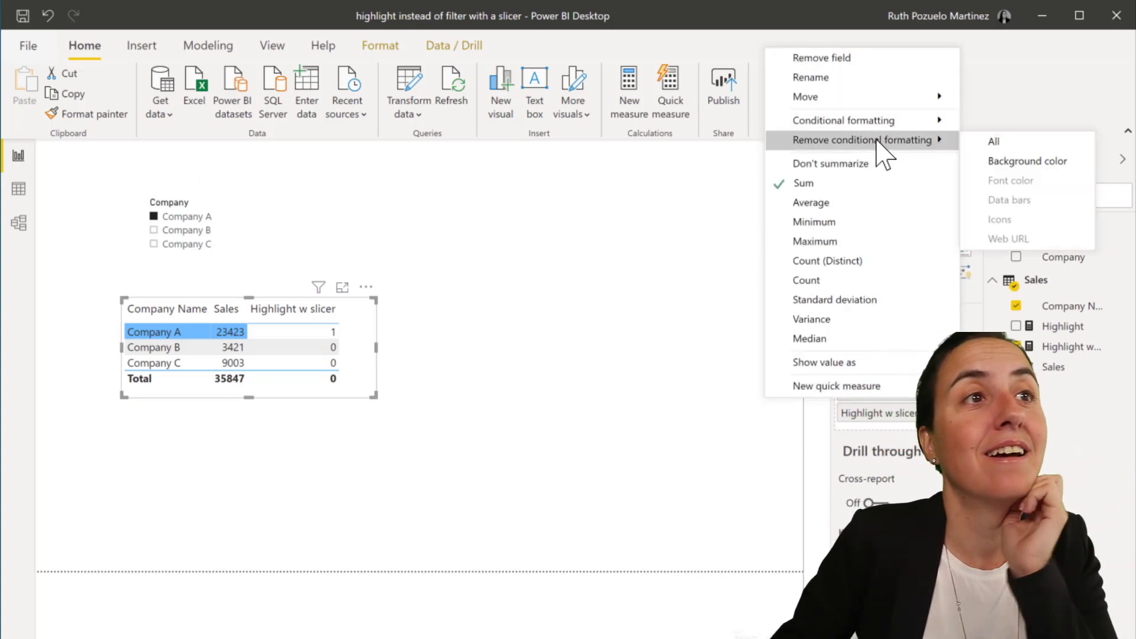
{"action": "mouse_move", "coordinate": [890, 124]}
{"action": "left_click", "coordinate": [1052, 126]}
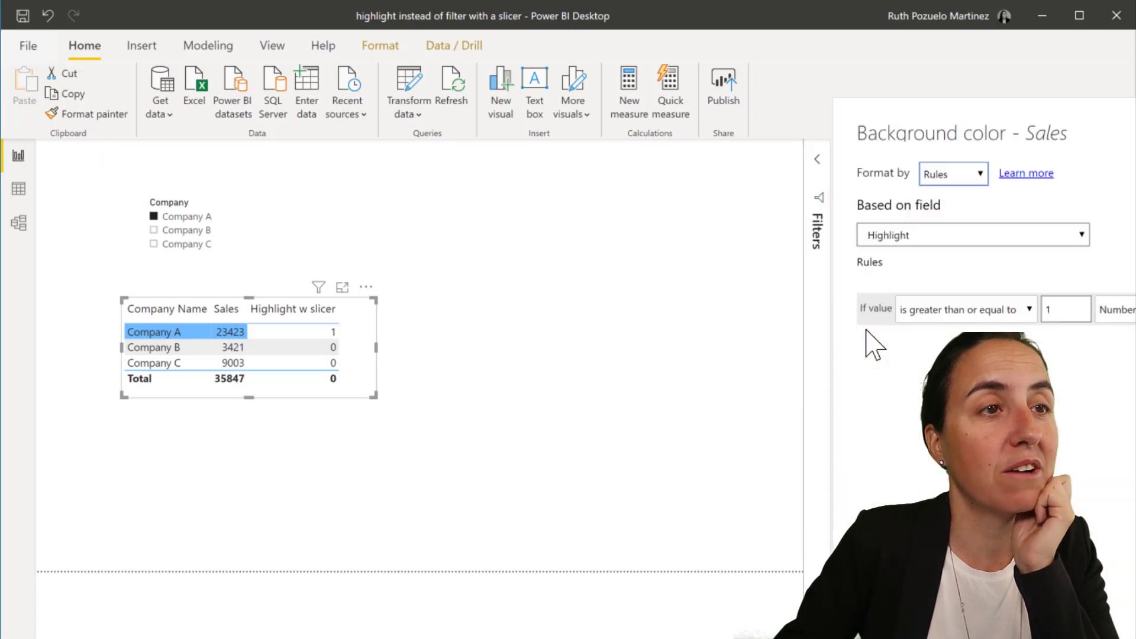
{"action": "left_click", "coordinate": [997, 239]}
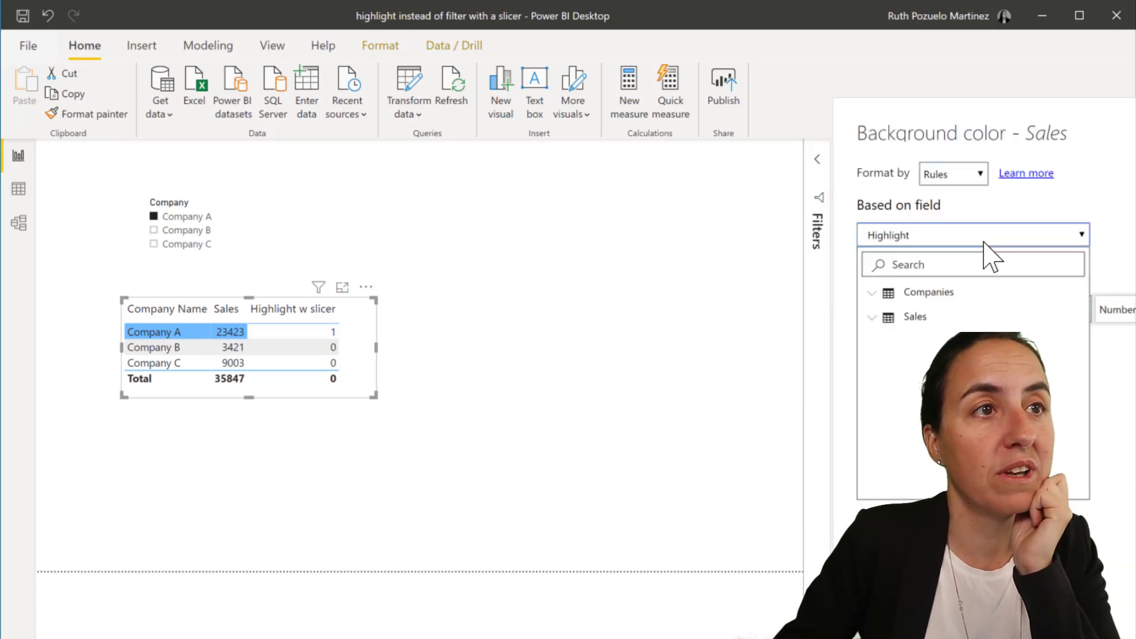
{"action": "left_click", "coordinate": [920, 320]}
{"action": "left_click", "coordinate": [905, 381]}
{"action": "key", "text": "Return"}
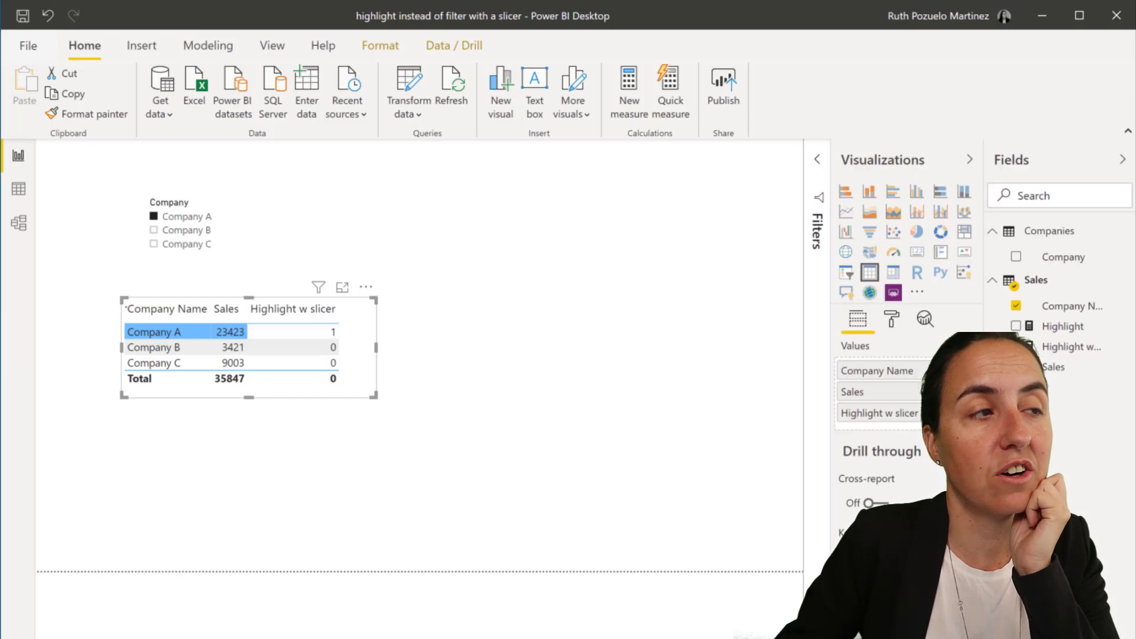